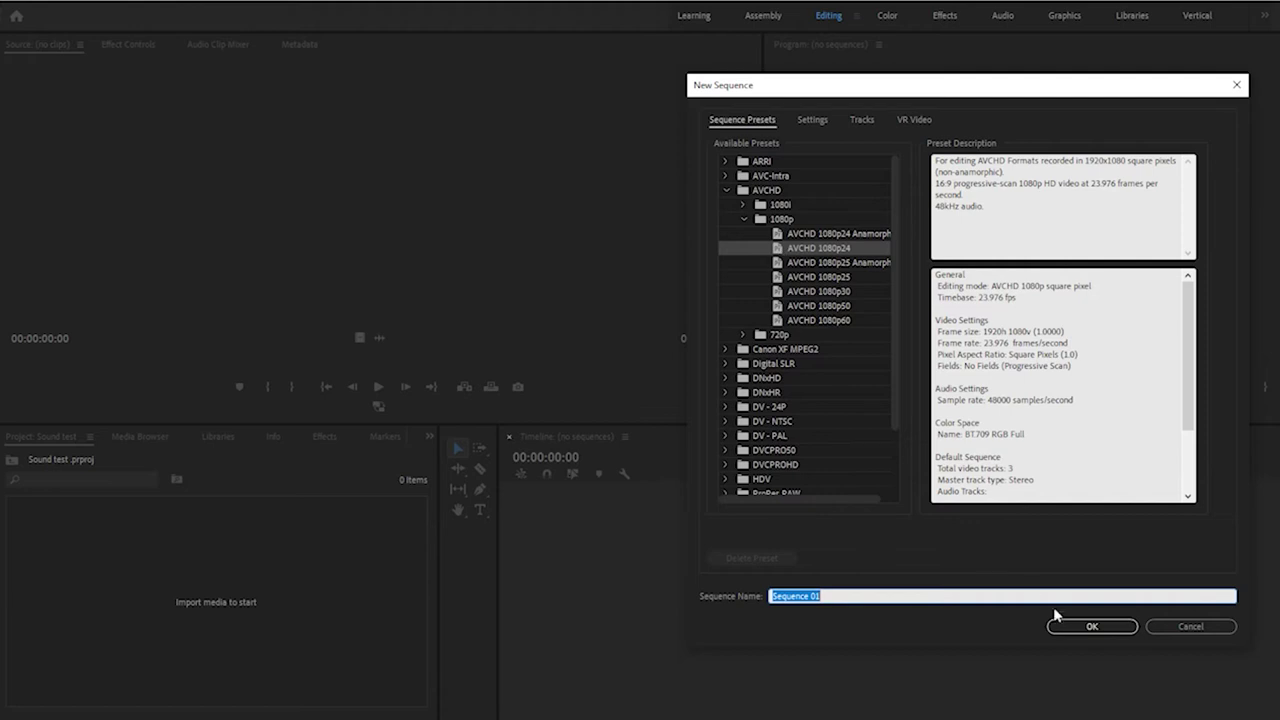
# Create a new sequence named Sequence 01 from the AVCHD 1080p24 preset.
pyautogui.click(1085, 630)
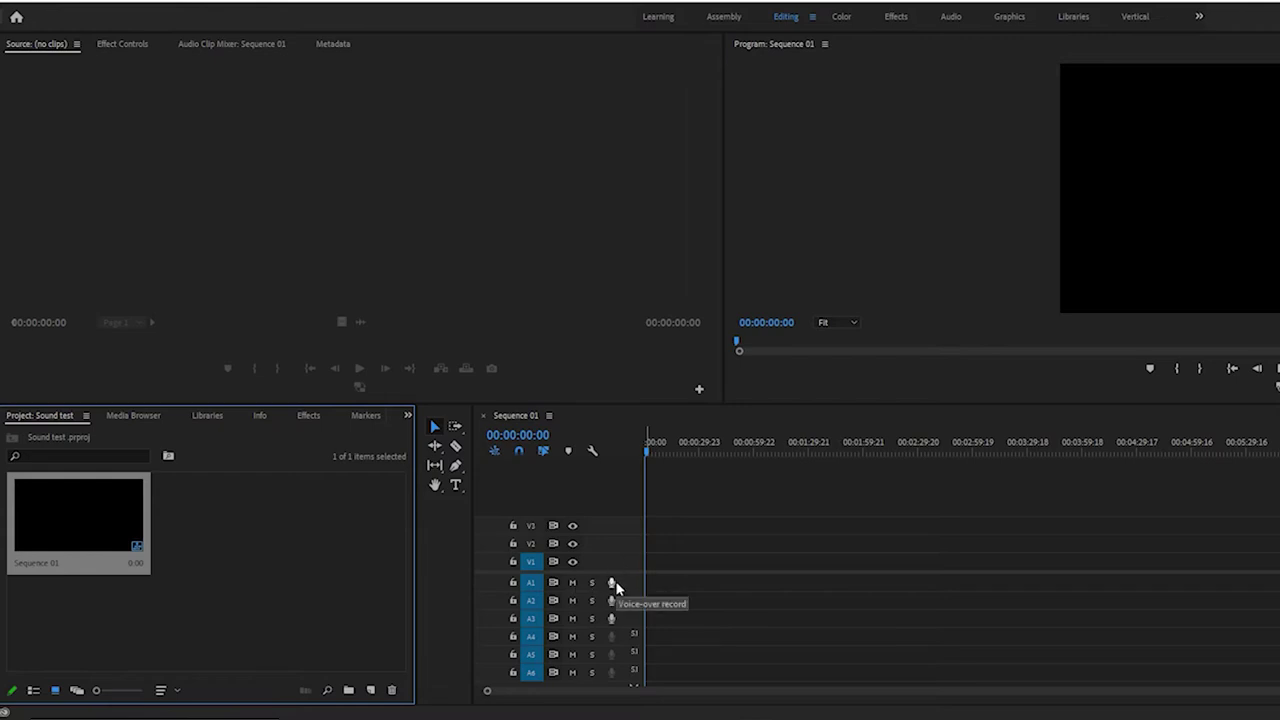
# In the Audio Hardware preferences, set the default output to Speakers (High Definition Audio Device) and apply the settings.
pyautogui.click(36, 5)
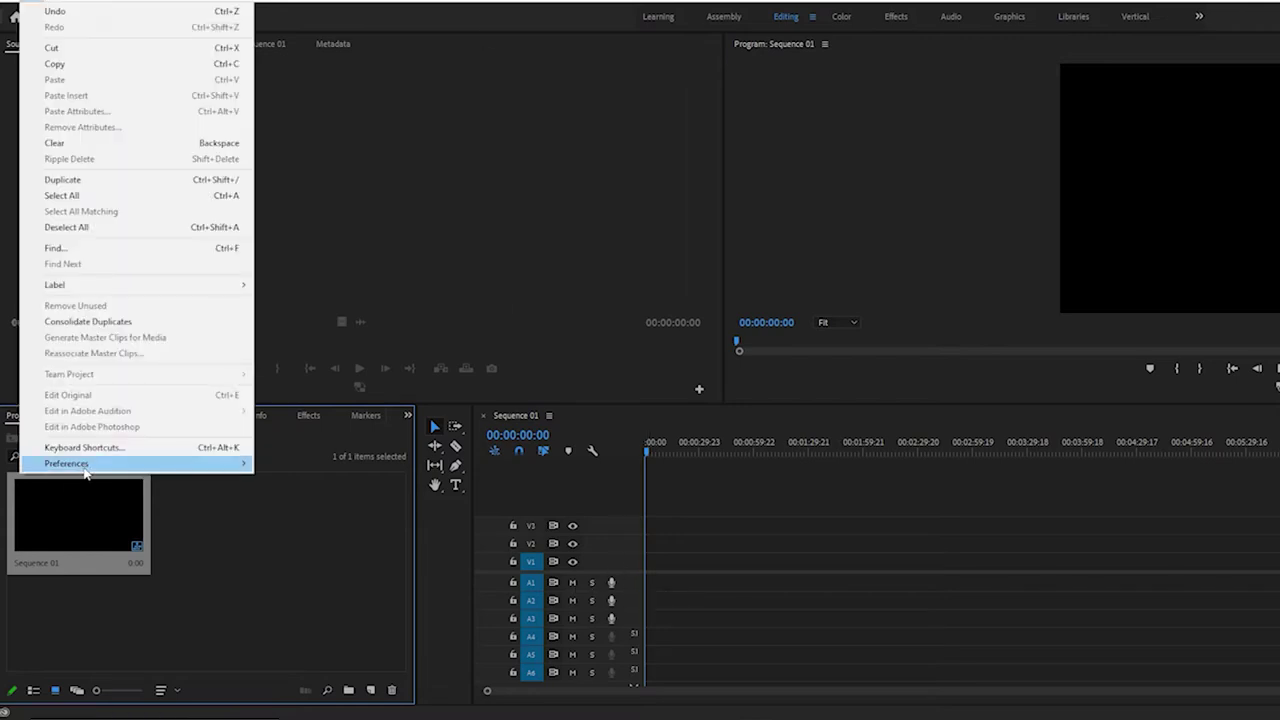
pyautogui.moveTo(86, 468)
pyautogui.click(308, 511)
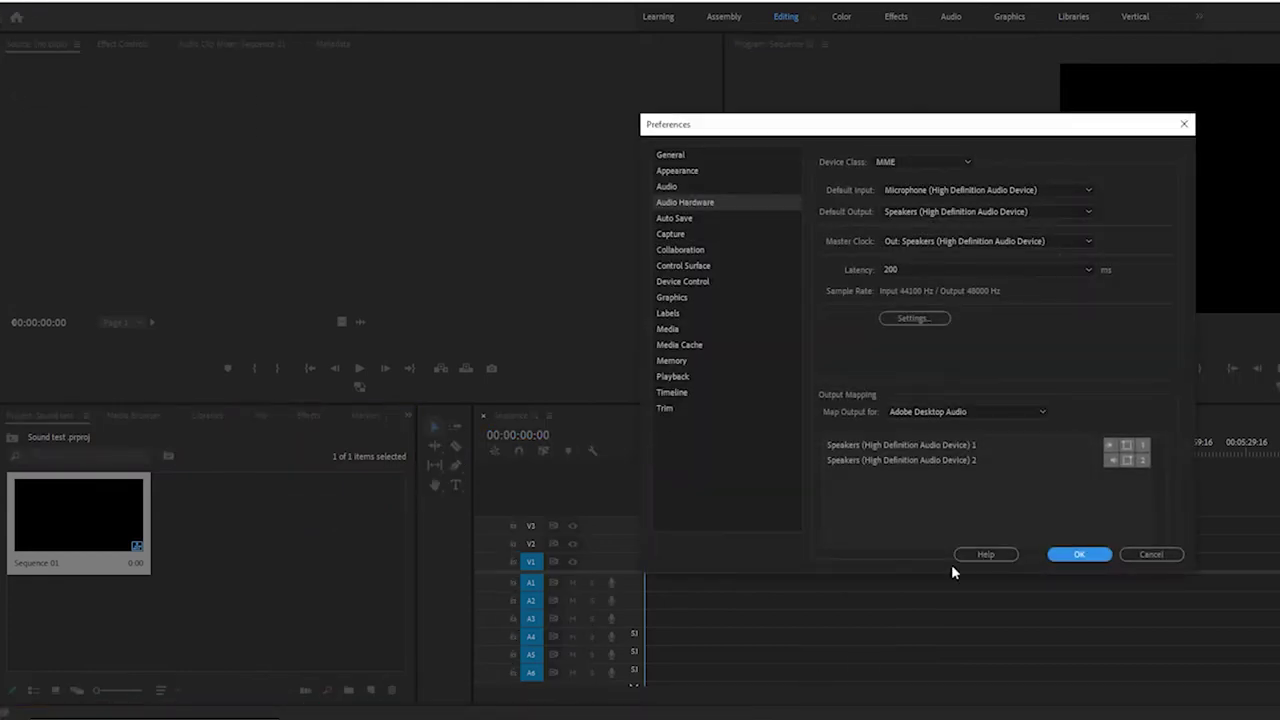
pyautogui.click(971, 218)
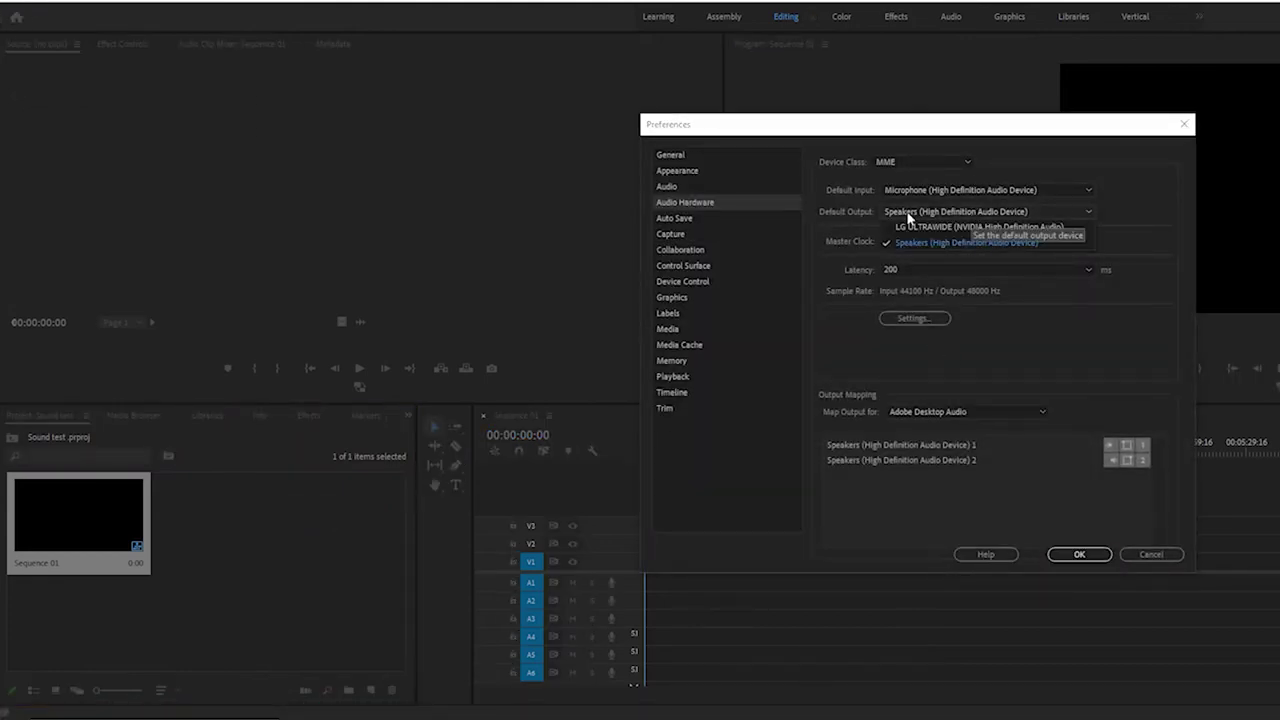
pyautogui.click(941, 245)
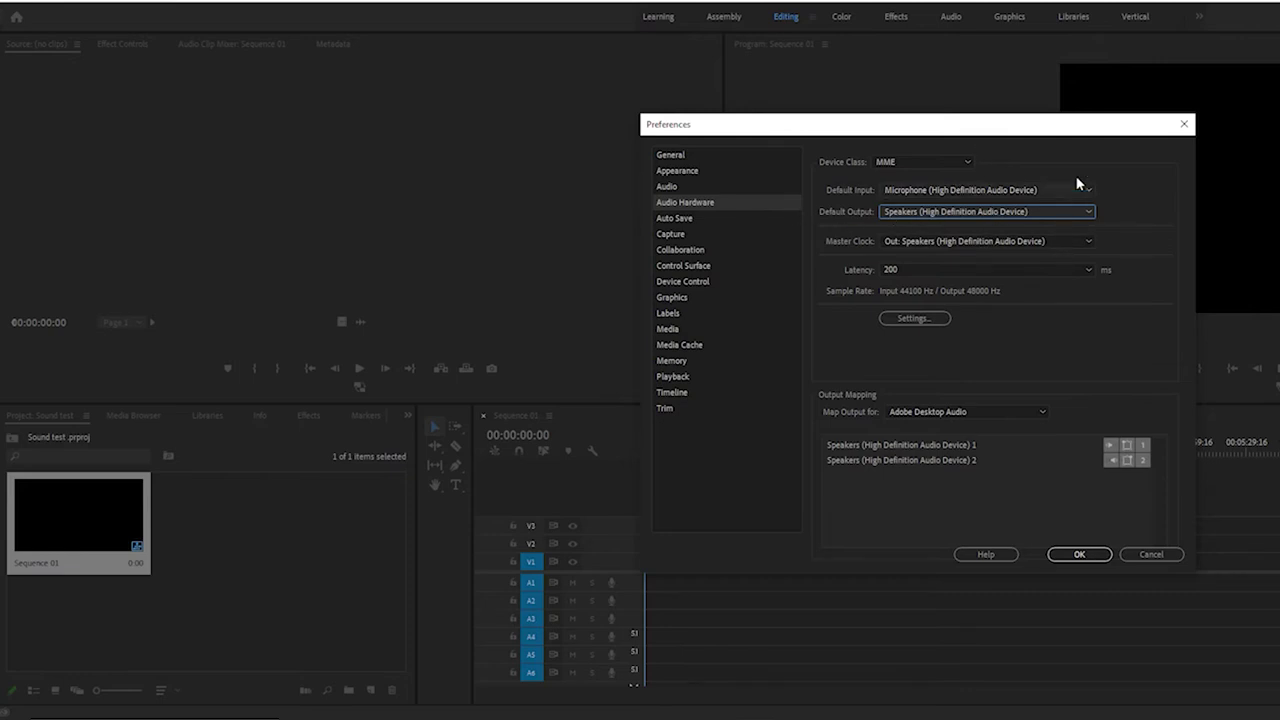
pyautogui.click(1086, 558)
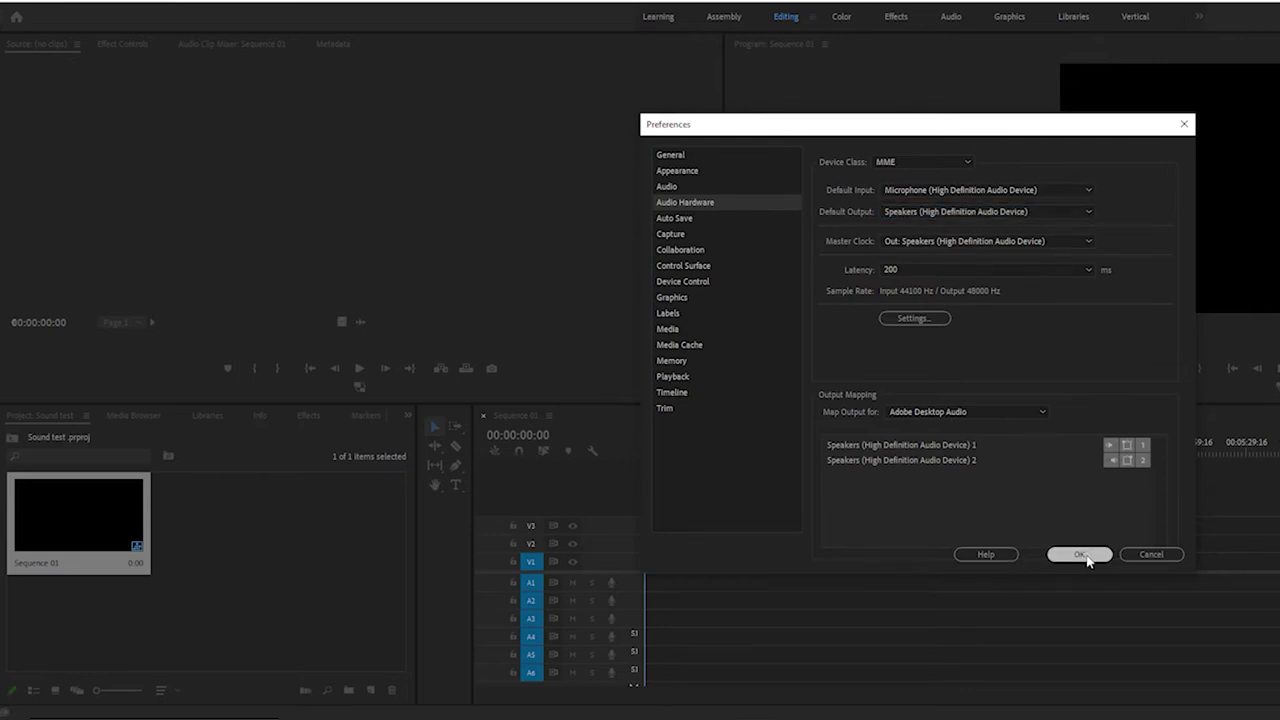
pyautogui.click(294, 574)
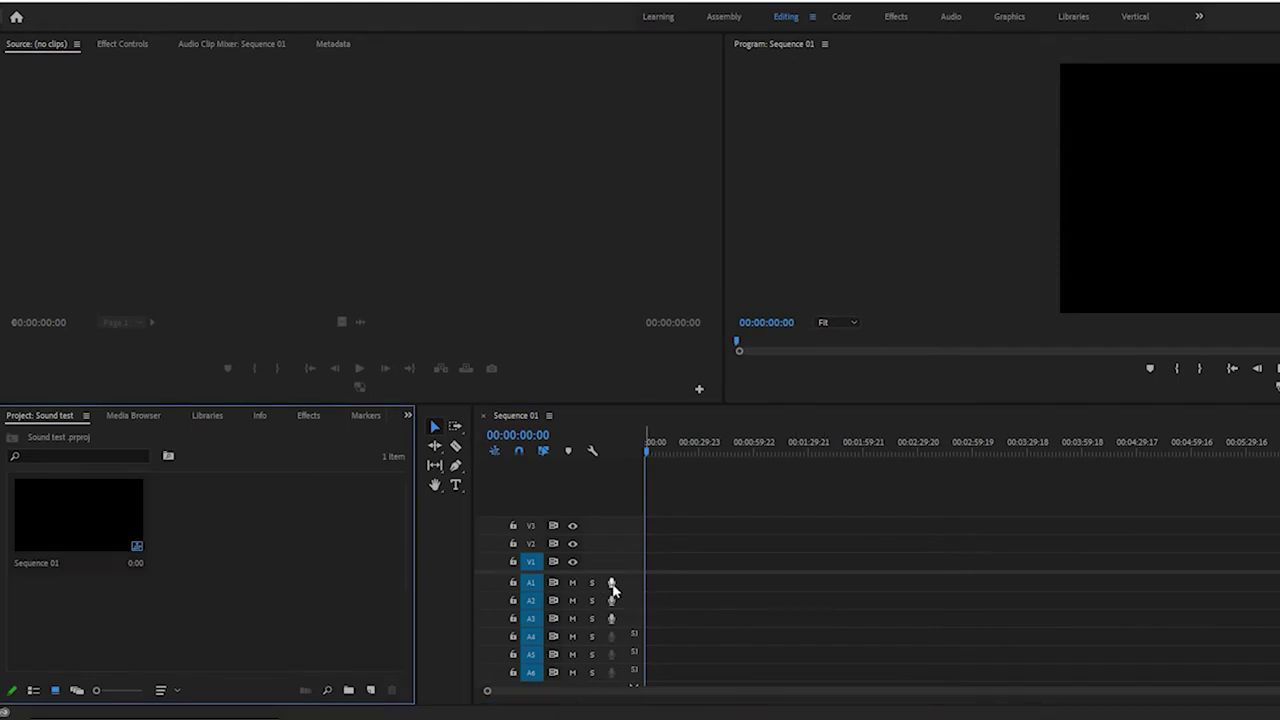
# Record a voice-over of about 20 seconds on audio track A1.
pyautogui.click(612, 584)
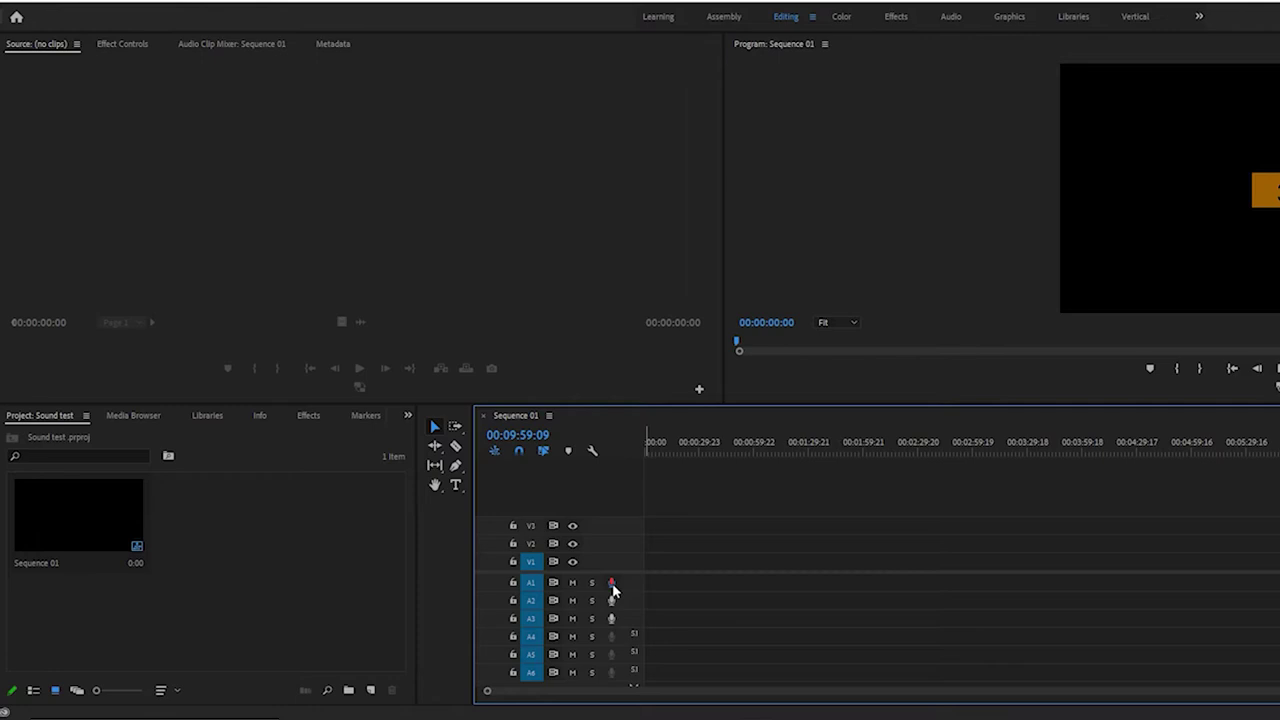
pyautogui.click(612, 584)
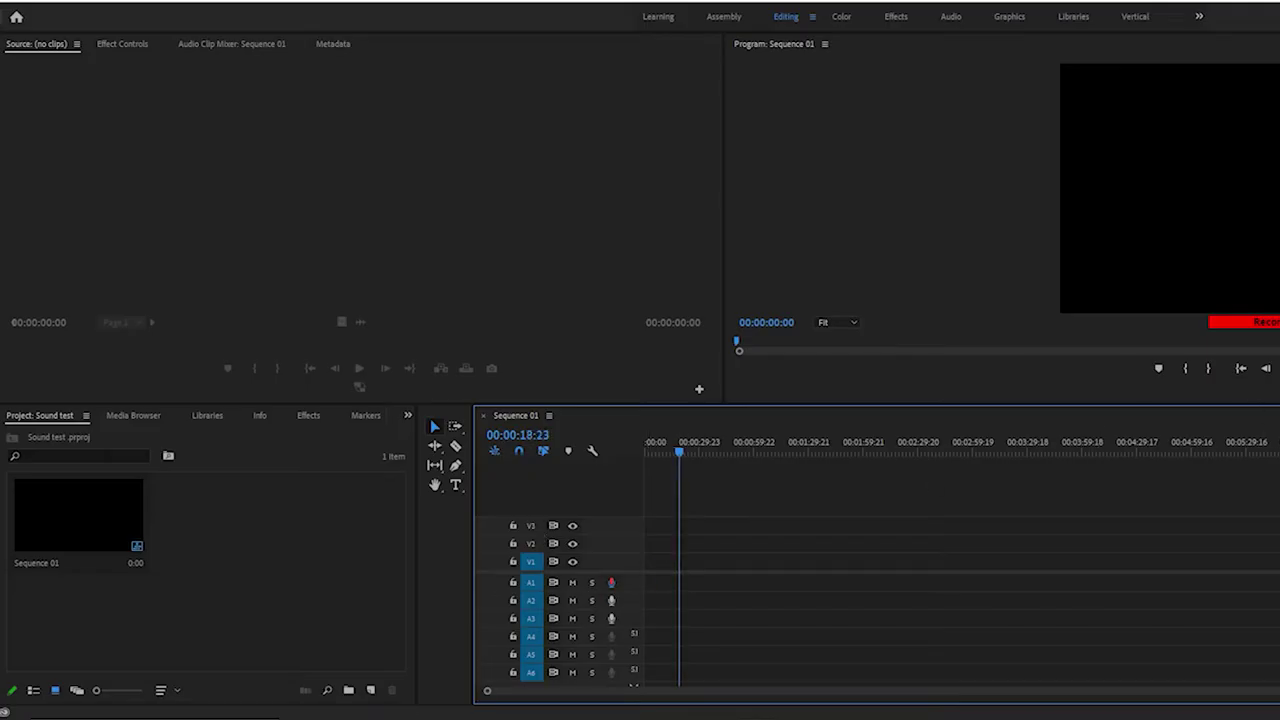
pyautogui.click(612, 584)
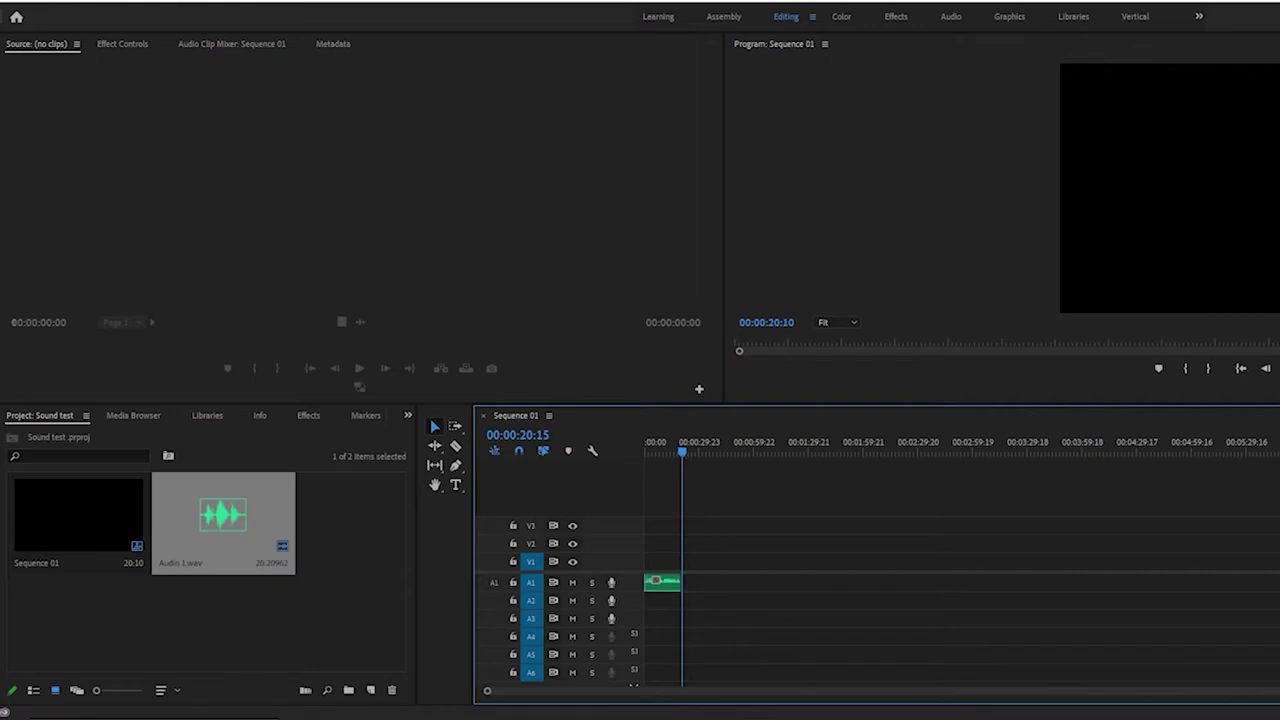
# Play the recorded voice-over from the start of the sequence up to about 19 seconds.
pyautogui.press('=')
pyautogui.press('=')
pyautogui.press('=')
pyautogui.press('=')
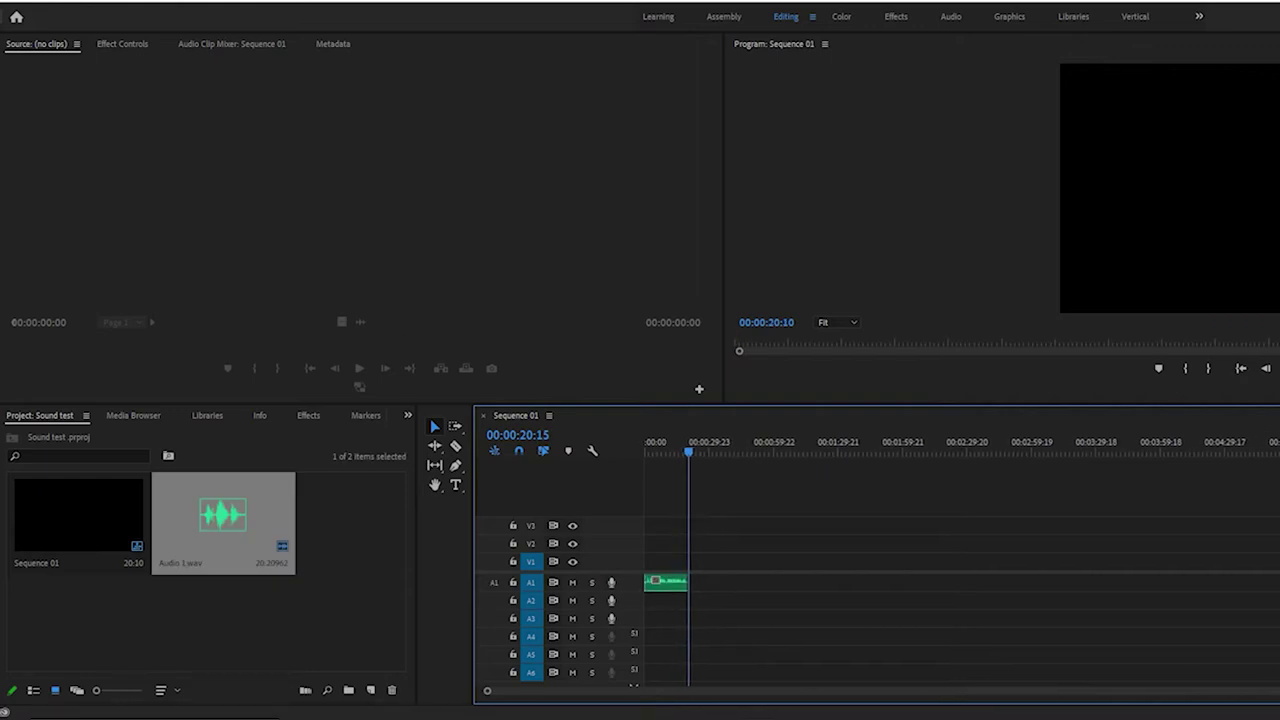
pyautogui.press('=')
pyautogui.press('=')
pyautogui.press('=')
pyautogui.click(654, 445)
pyautogui.click(1240, 373)
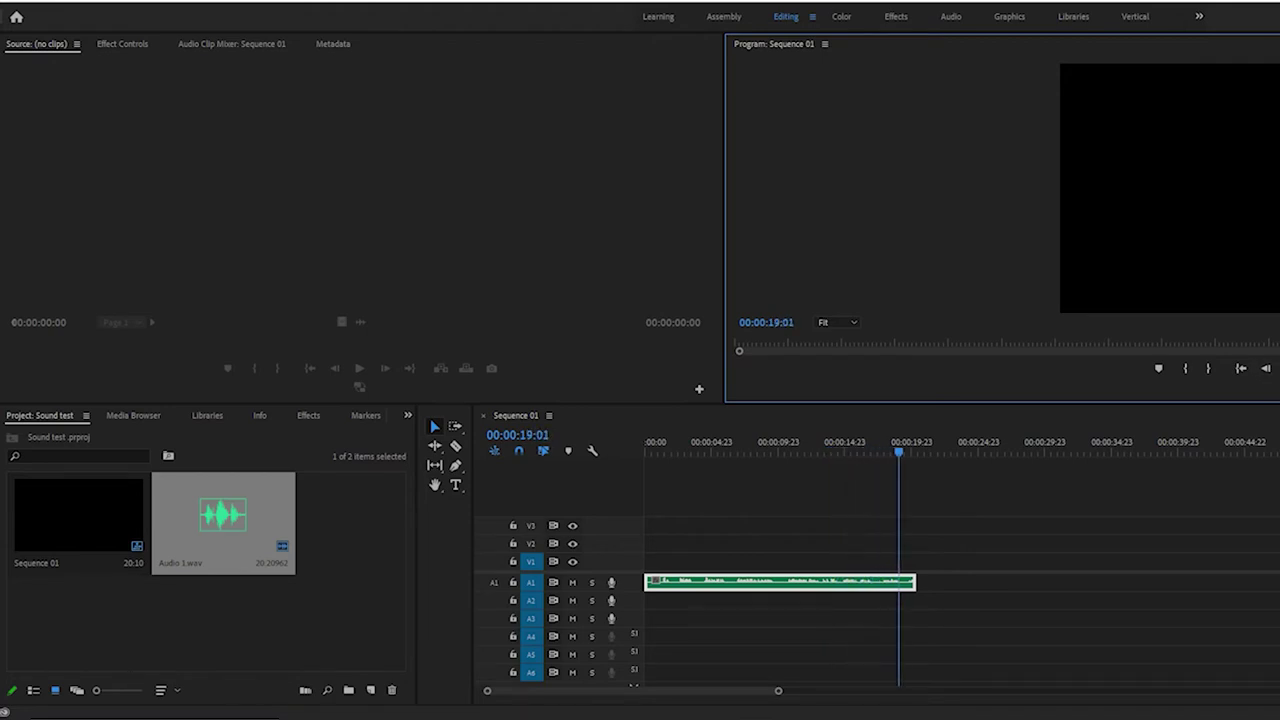
pyautogui.press('space')
# Replay the voice-over from about 00:00:01:07 and stop at about 00:00:12:22.
pyautogui.click(663, 443)
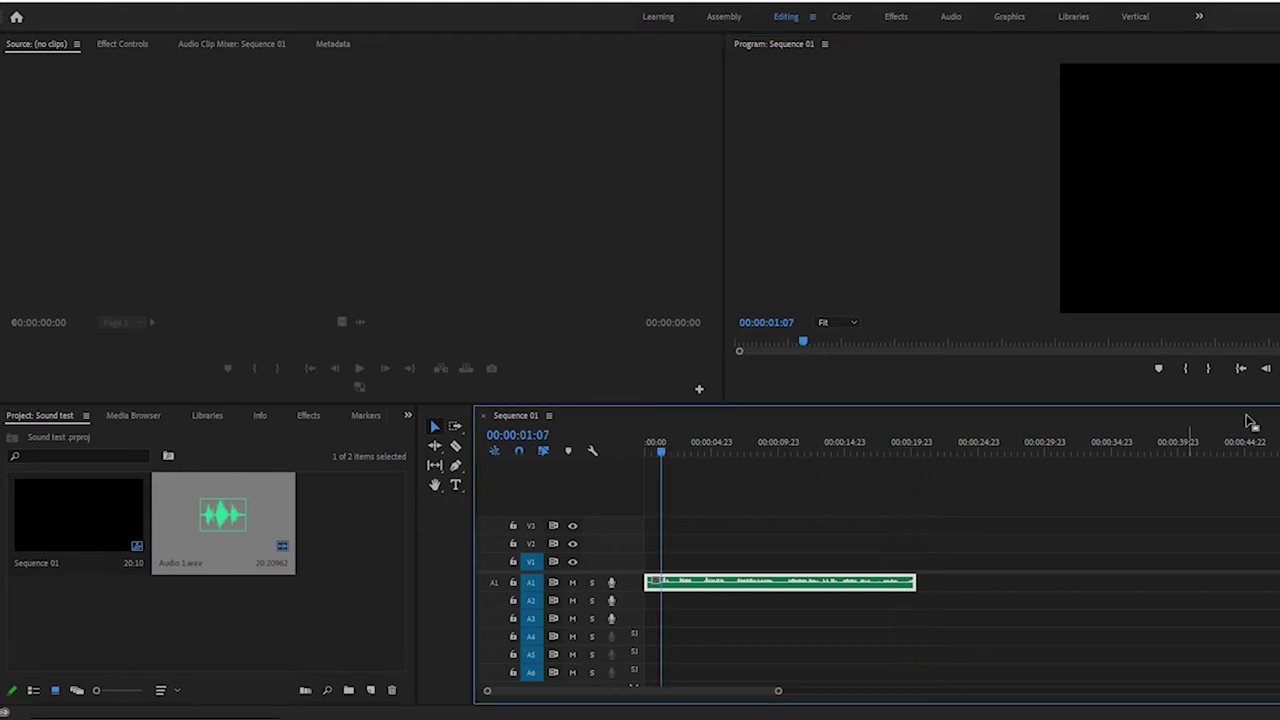
pyautogui.press('space')
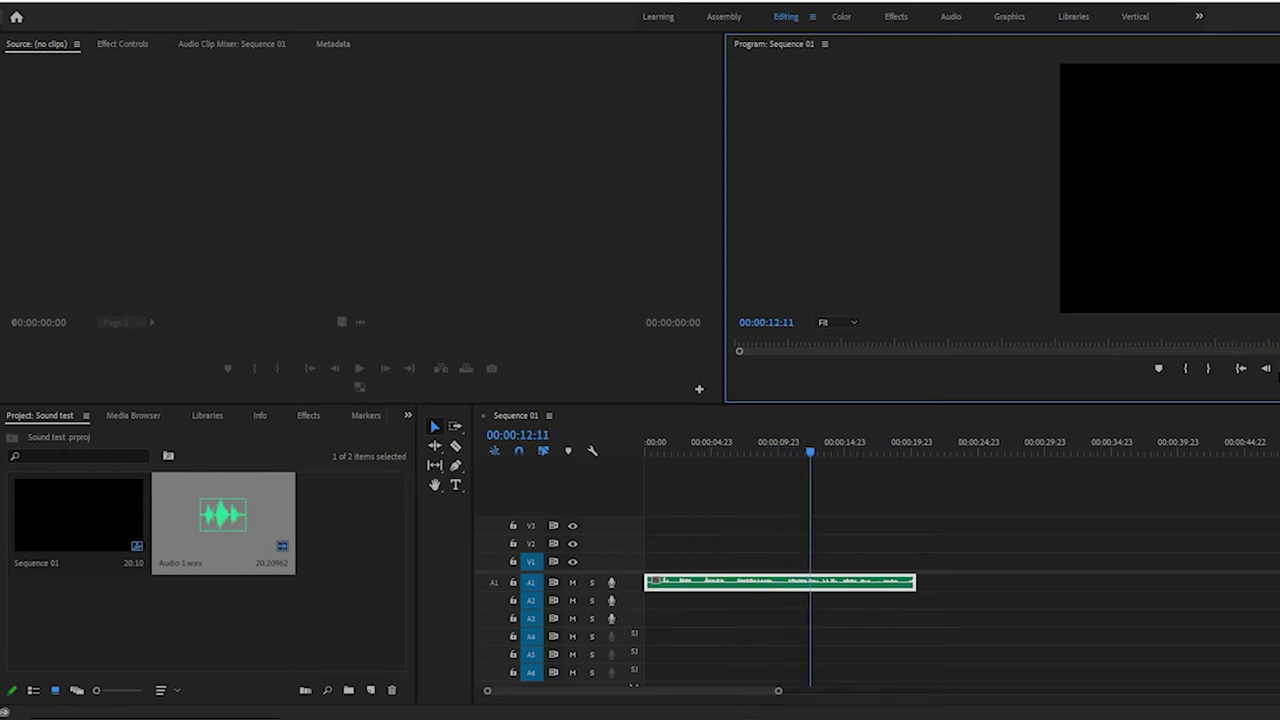
pyautogui.press('space')
# Expand audio track A1 to show the separate left and right waveforms of the recorded clip.
pyautogui.doubleClick(640, 583)
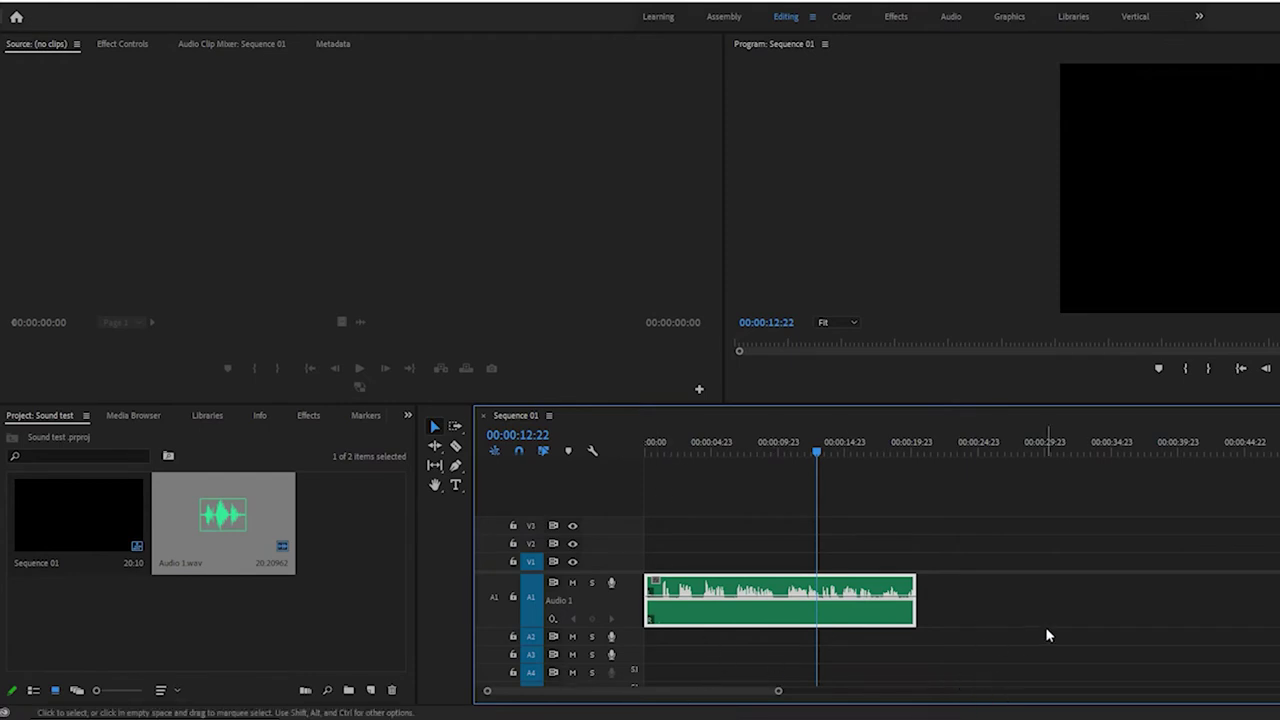
pyautogui.rightClick(768, 622)
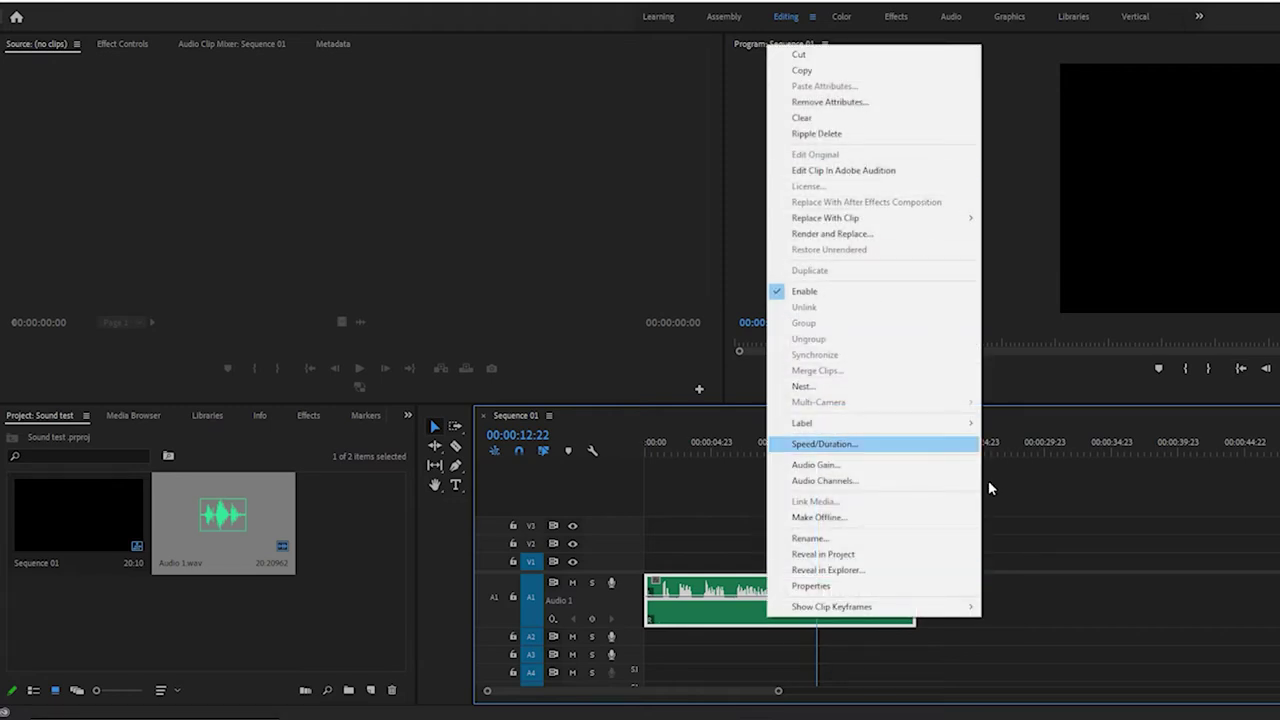
pyautogui.click(423, 537)
# Open the audio channel settings of Audio 1.wav and preview its Left media source channel.
pyautogui.rightClick(204, 524)
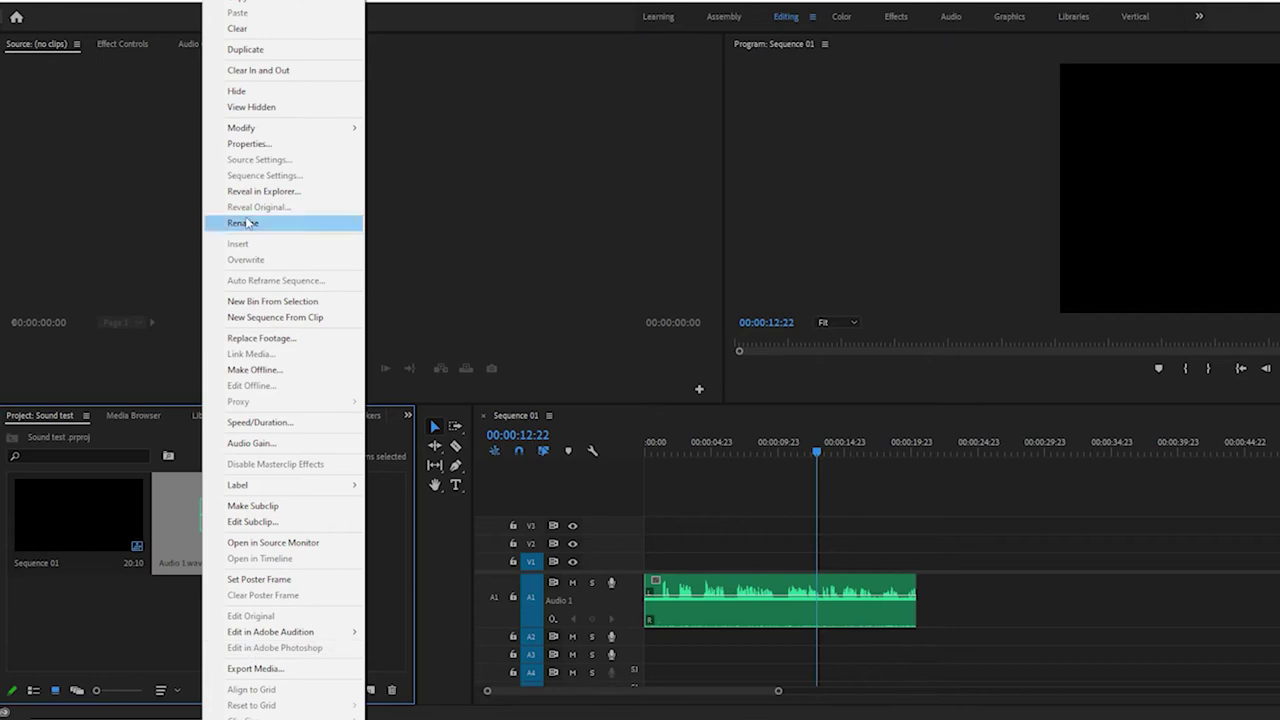
pyautogui.moveTo(266, 130)
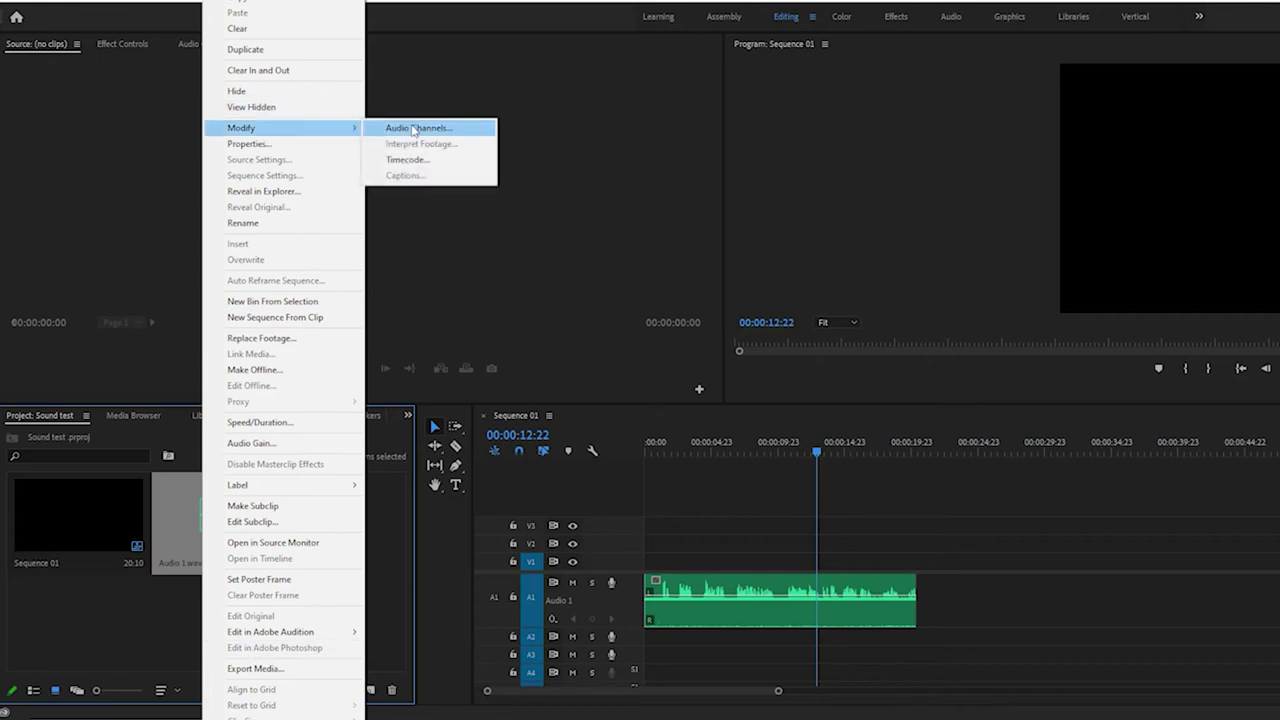
pyautogui.click(413, 129)
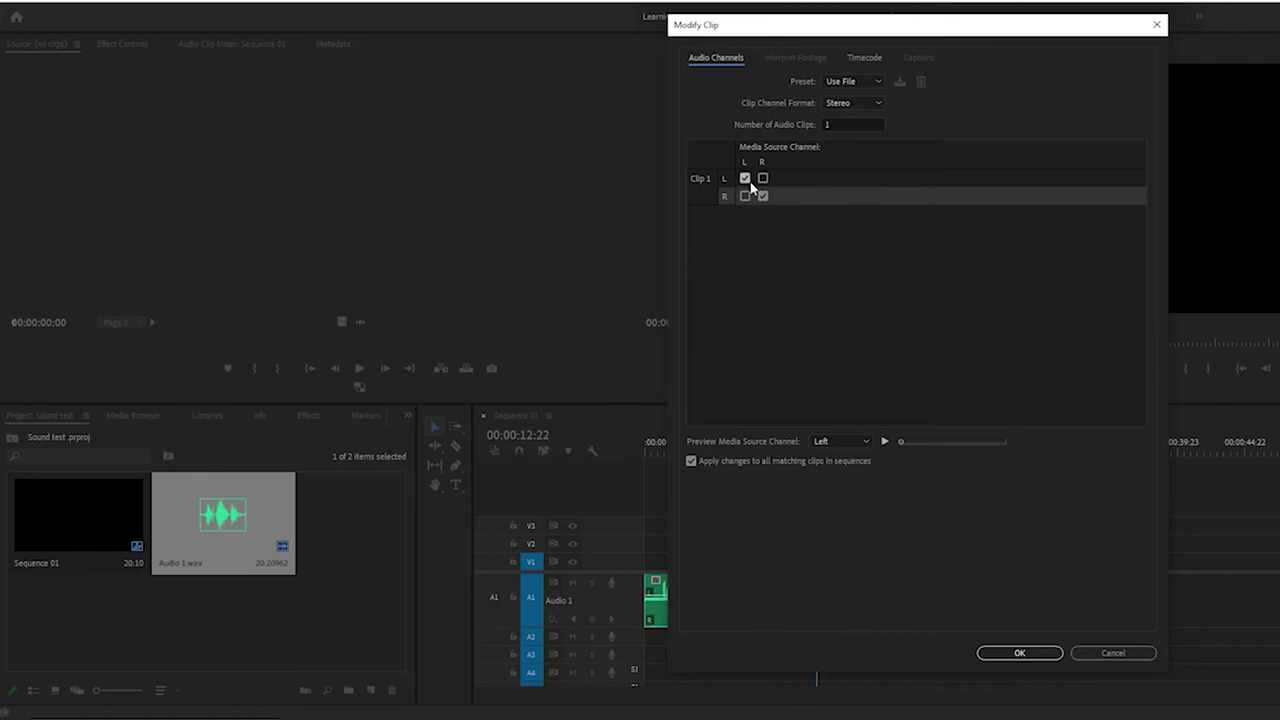
pyautogui.click(822, 450)
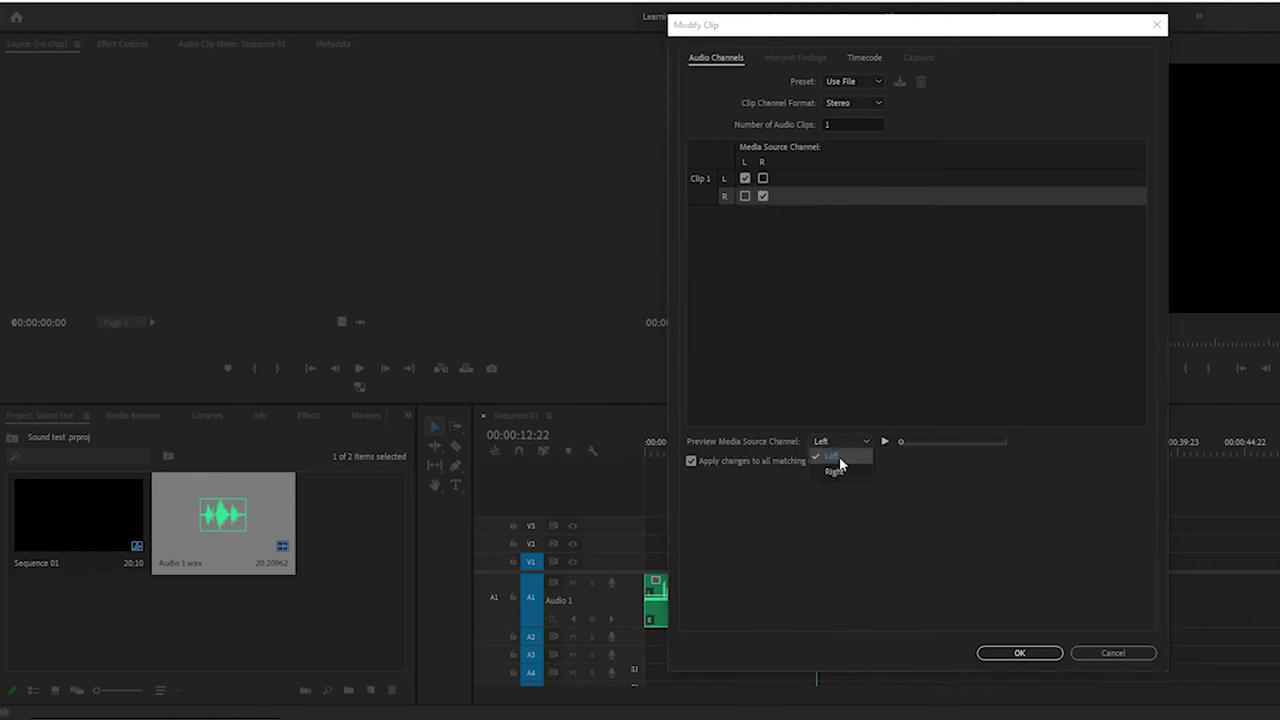
pyautogui.click(833, 455)
pyautogui.click(885, 442)
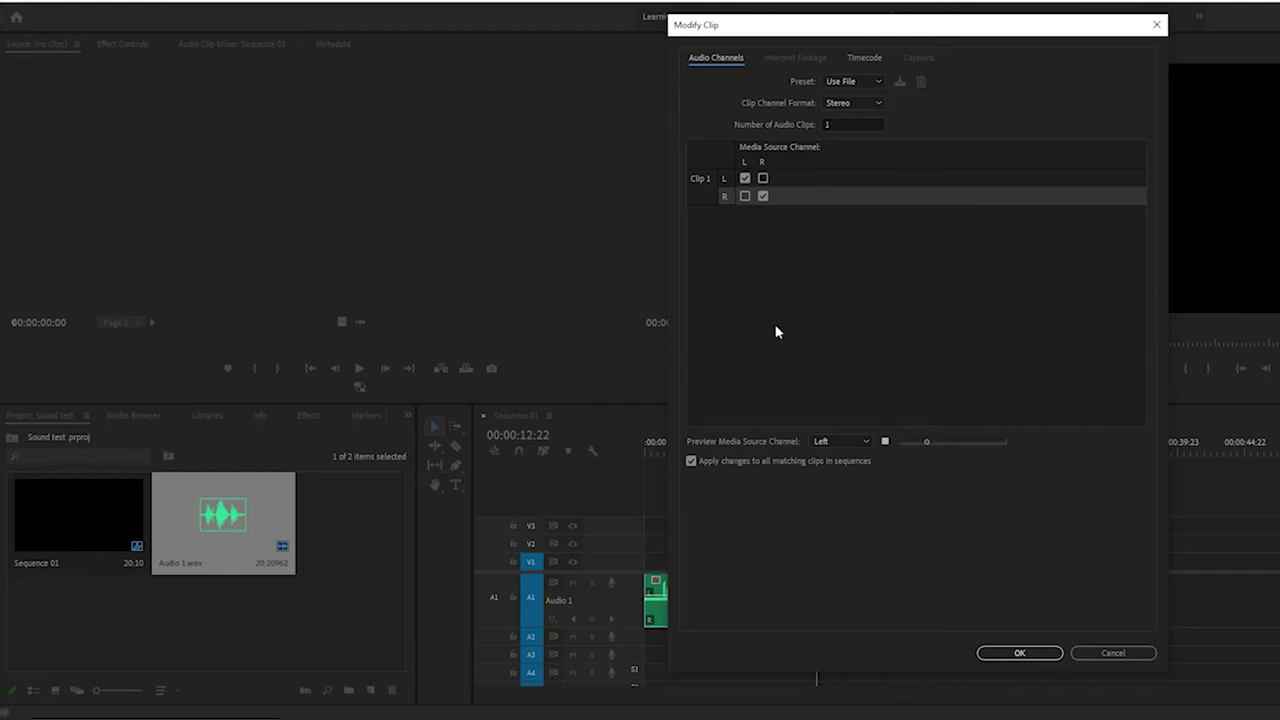
# Map the right channel of Audio 1.wav to the R media source channel and apply the channel settings.
pyautogui.click(763, 197)
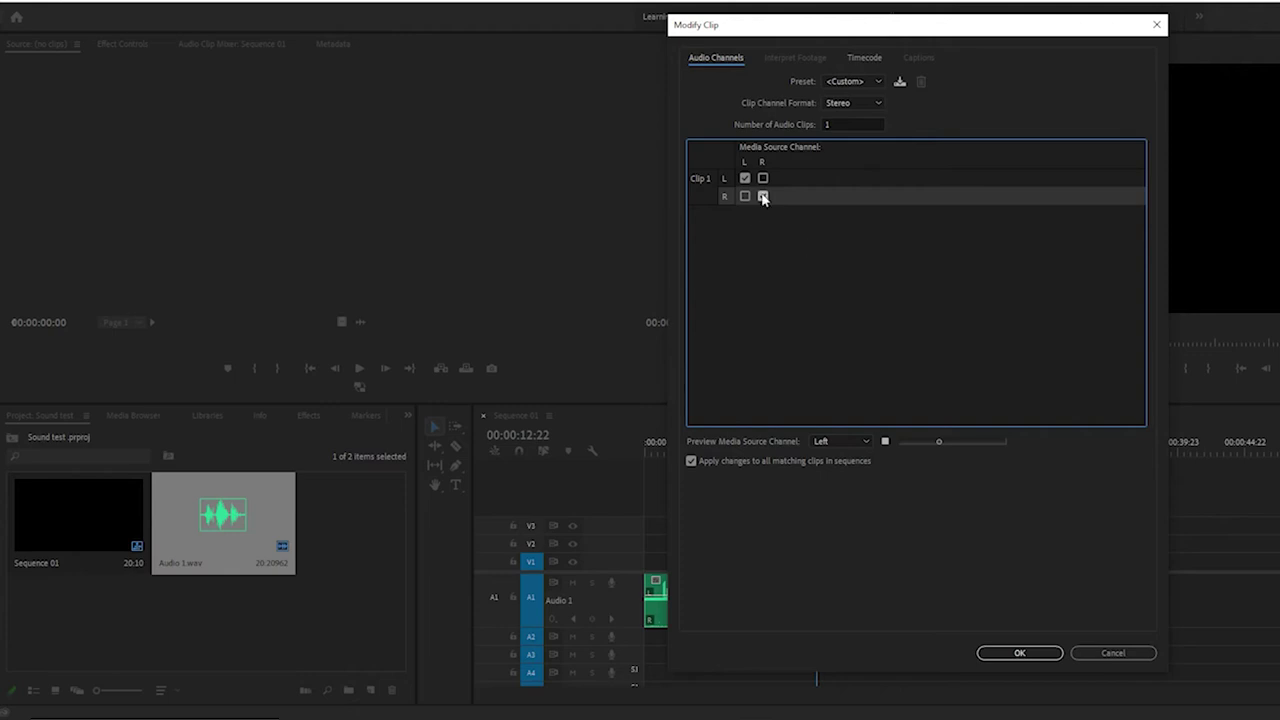
pyautogui.click(1022, 655)
pyautogui.click(1003, 653)
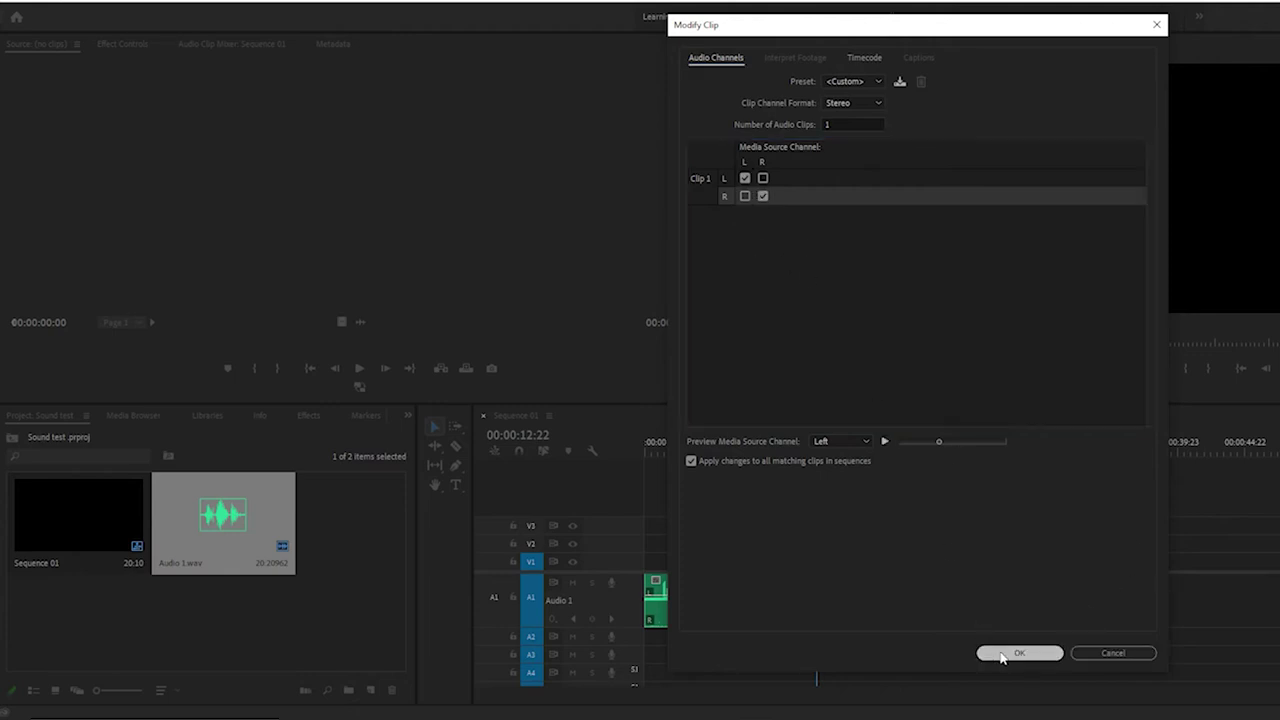
# Play the voice-over clip from 00:00:02:00 to listen to the channel settings.
pyautogui.click(672, 440)
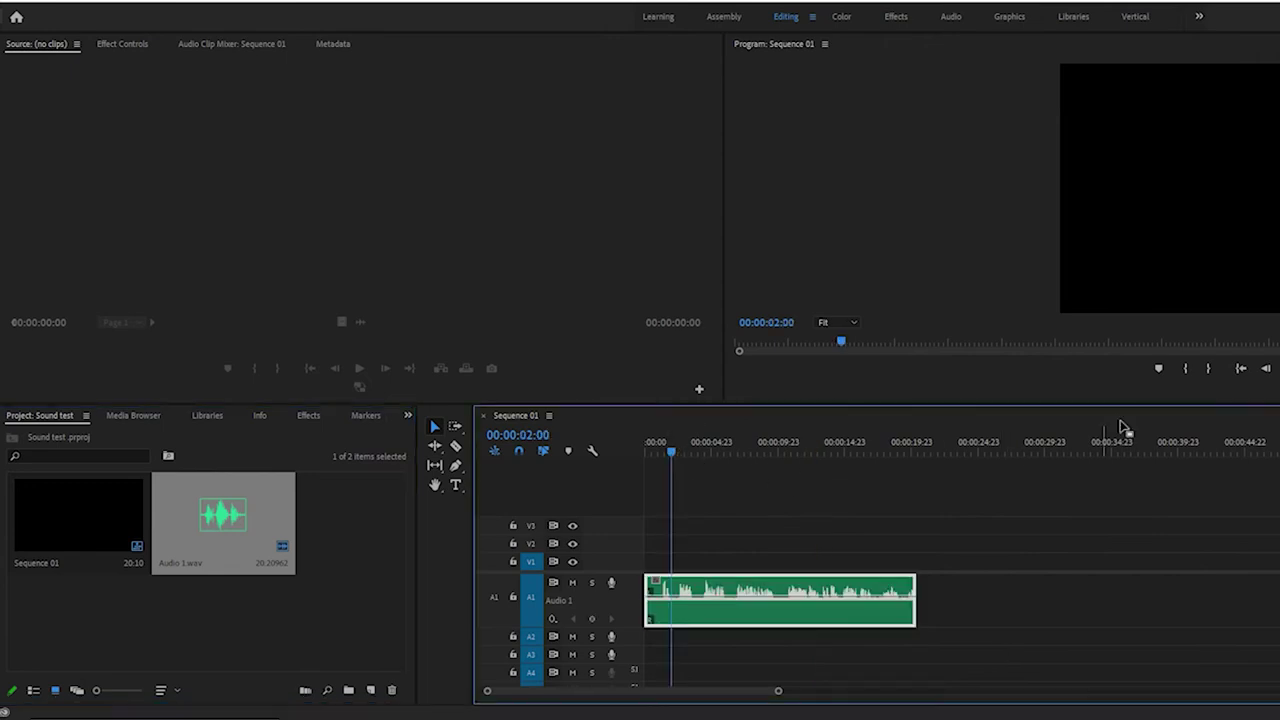
pyautogui.click(1134, 251)
pyautogui.press('space')
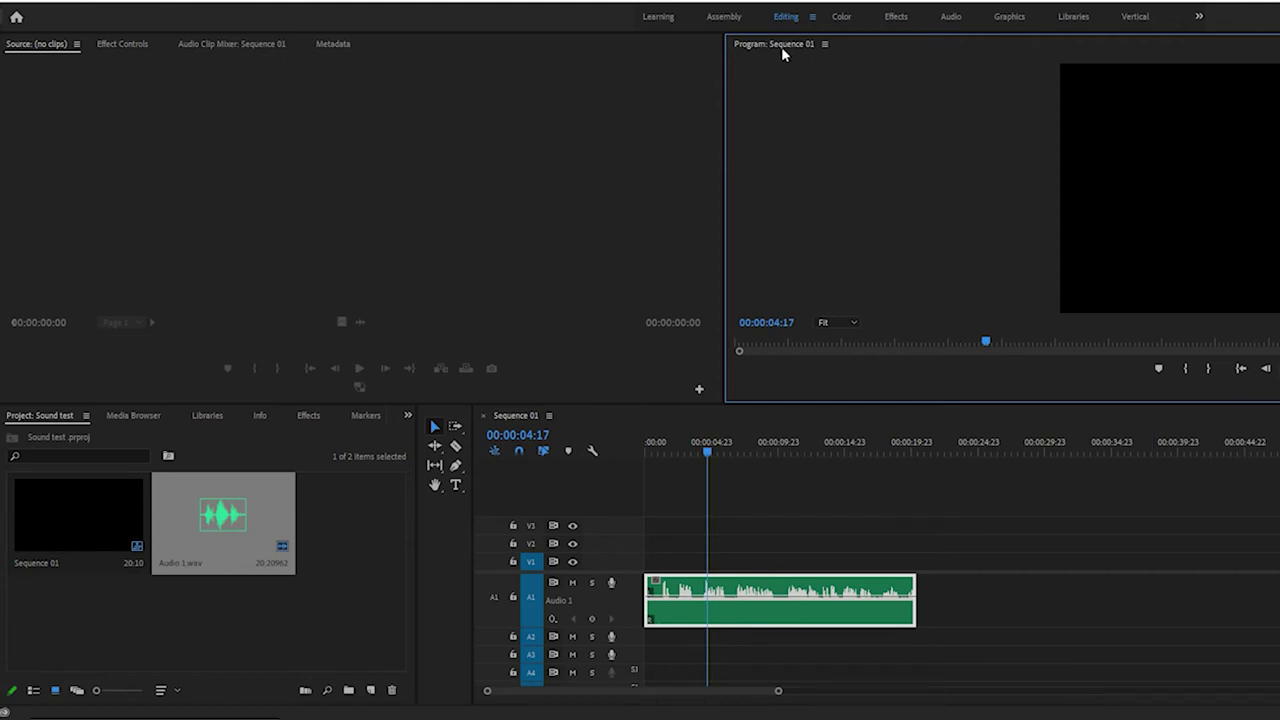
# Look at the Essential Sound options for the clip in the Audio workspace and return to the Editing workspace.
pyautogui.click(951, 24)
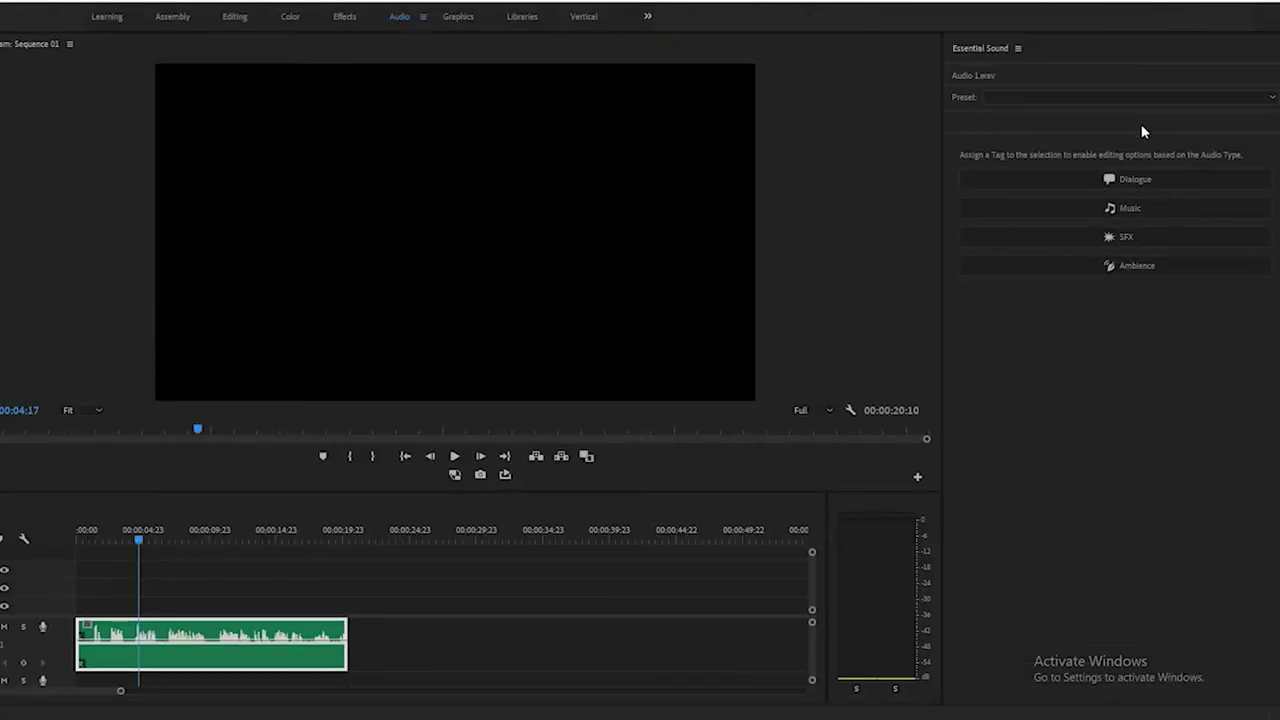
pyautogui.click(235, 18)
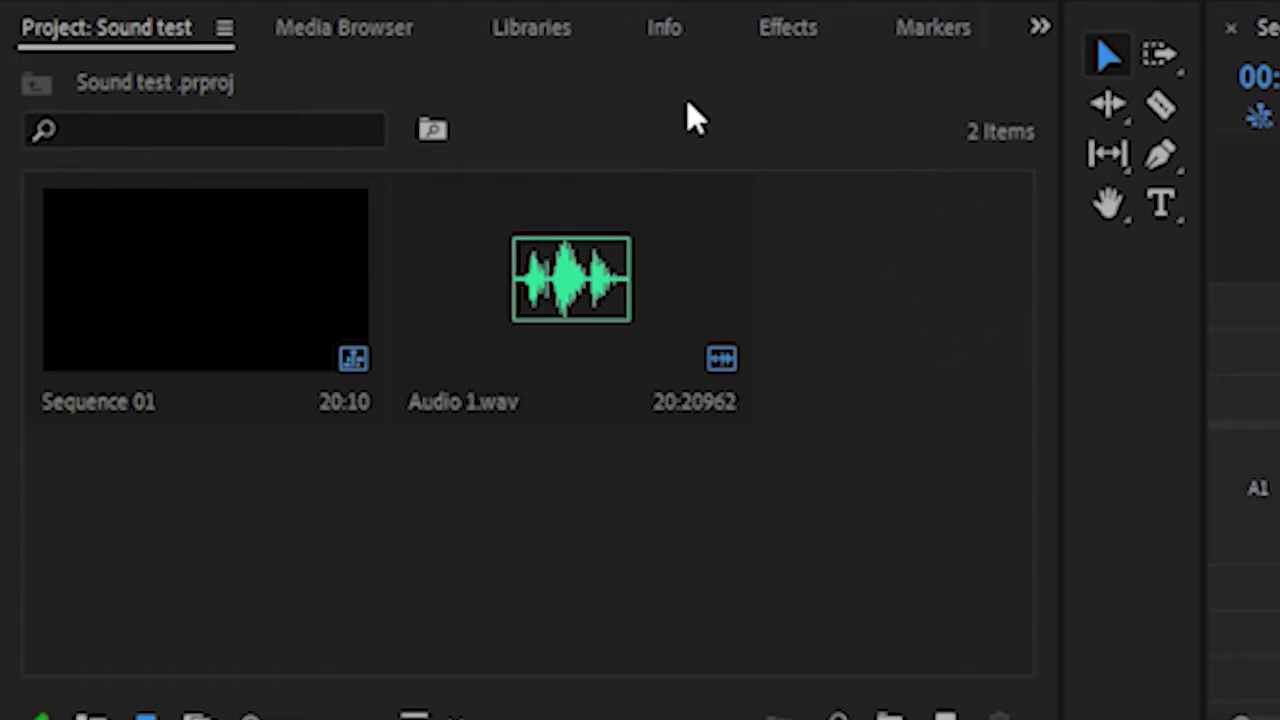
# Search the effects for "dynamic" and apply Dynamics Processing to the Audio 1.wav clip on track A1.
pyautogui.click(784, 42)
pyautogui.click(309, 100)
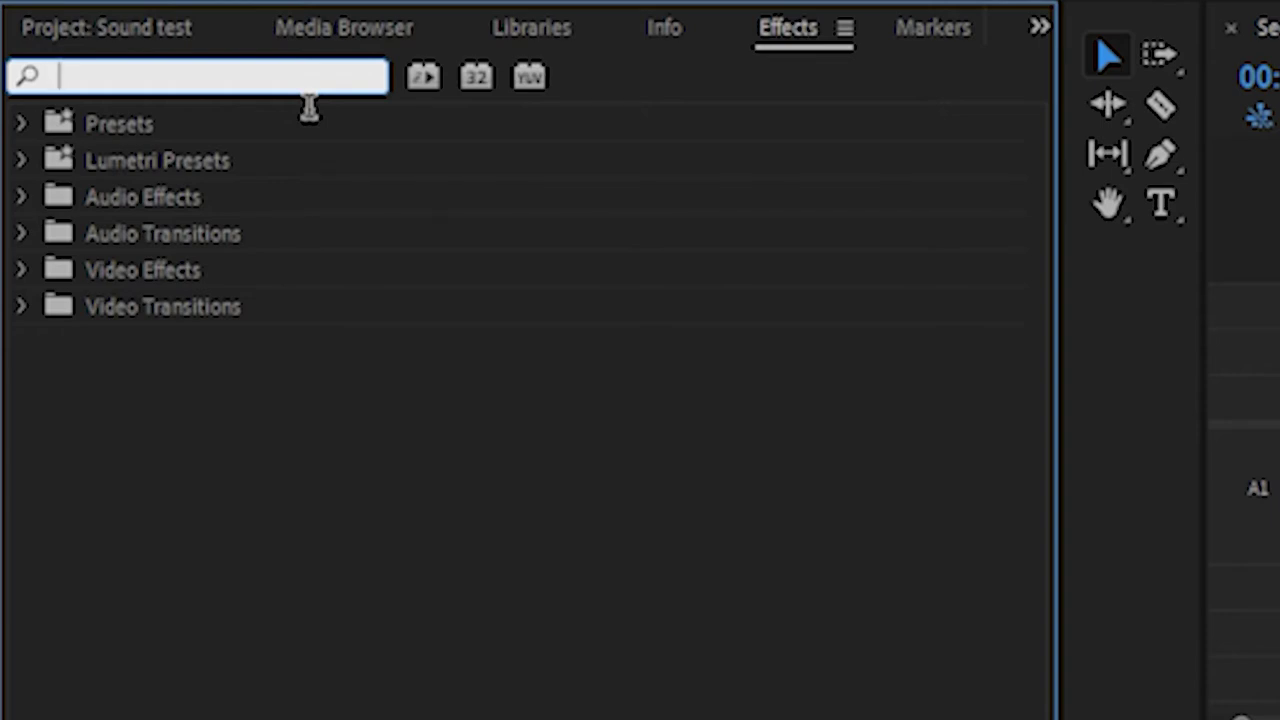
pyautogui.write('dynamic')
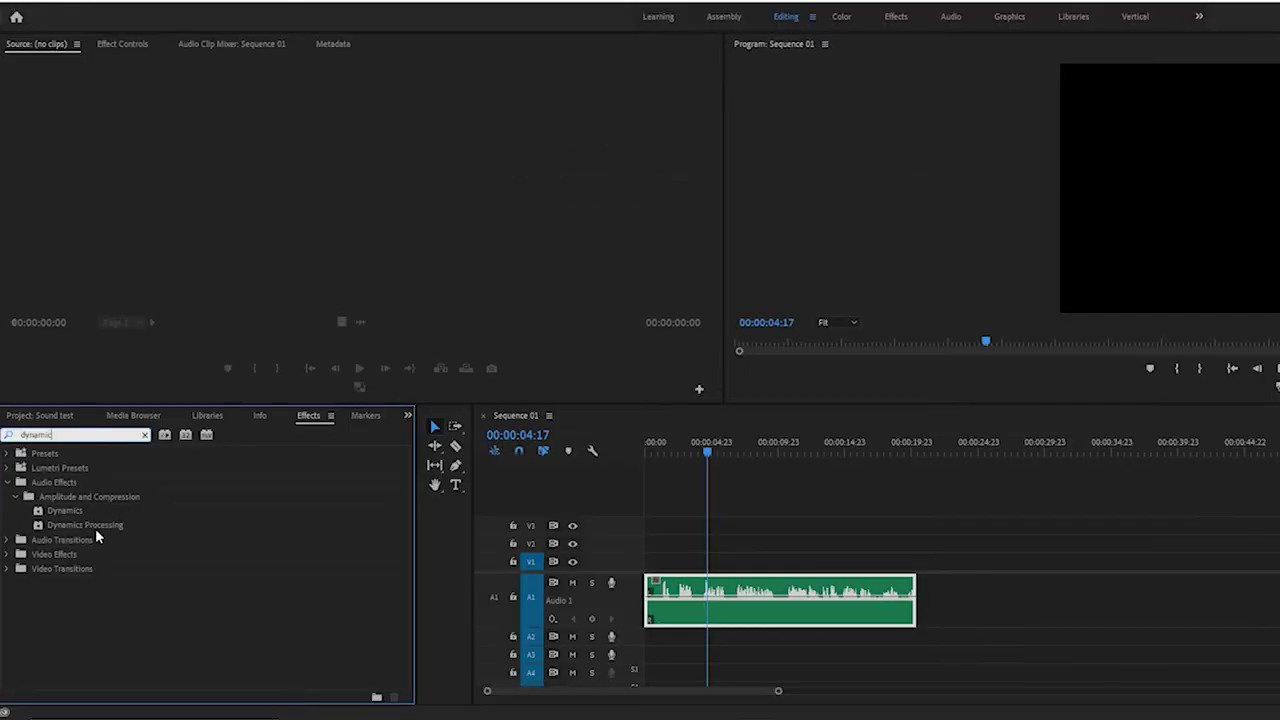
pyautogui.click(108, 527)
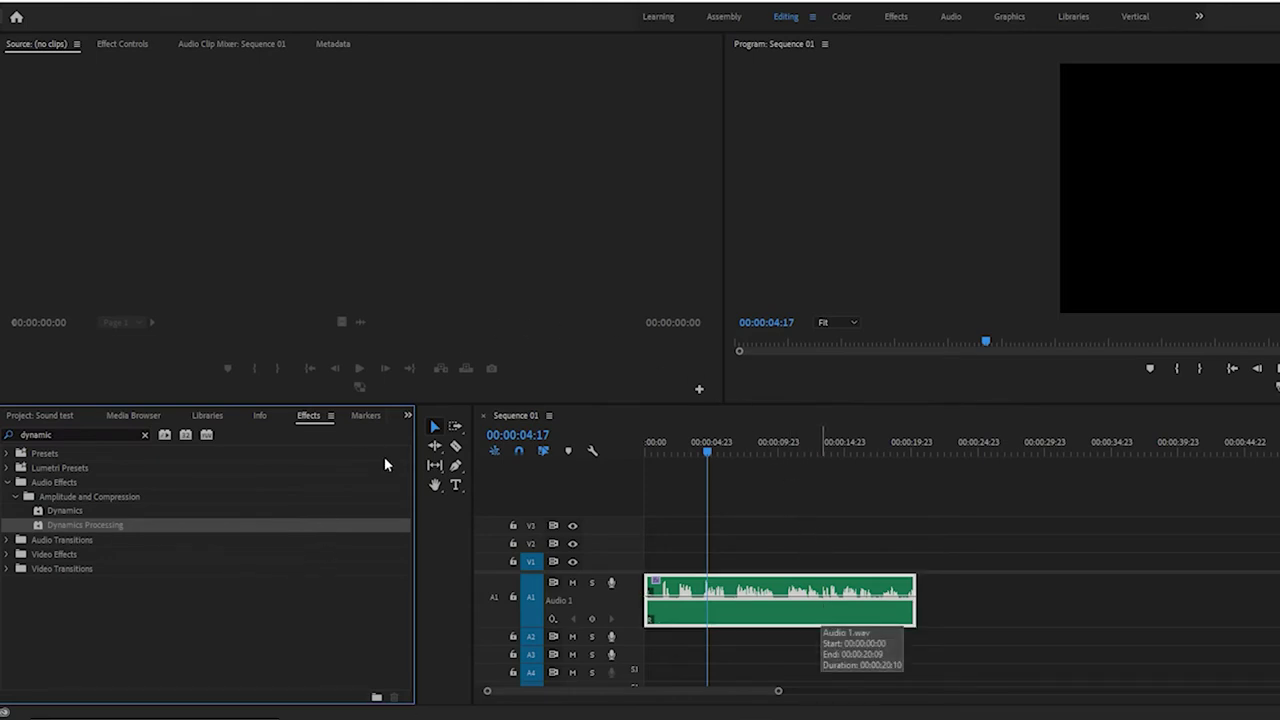
# Set the clip's Dynamics Processing effect to the Voice Over preset in its custom setup and play the sequence to hear it.
pyautogui.click(110, 43)
pyautogui.click(216, 161)
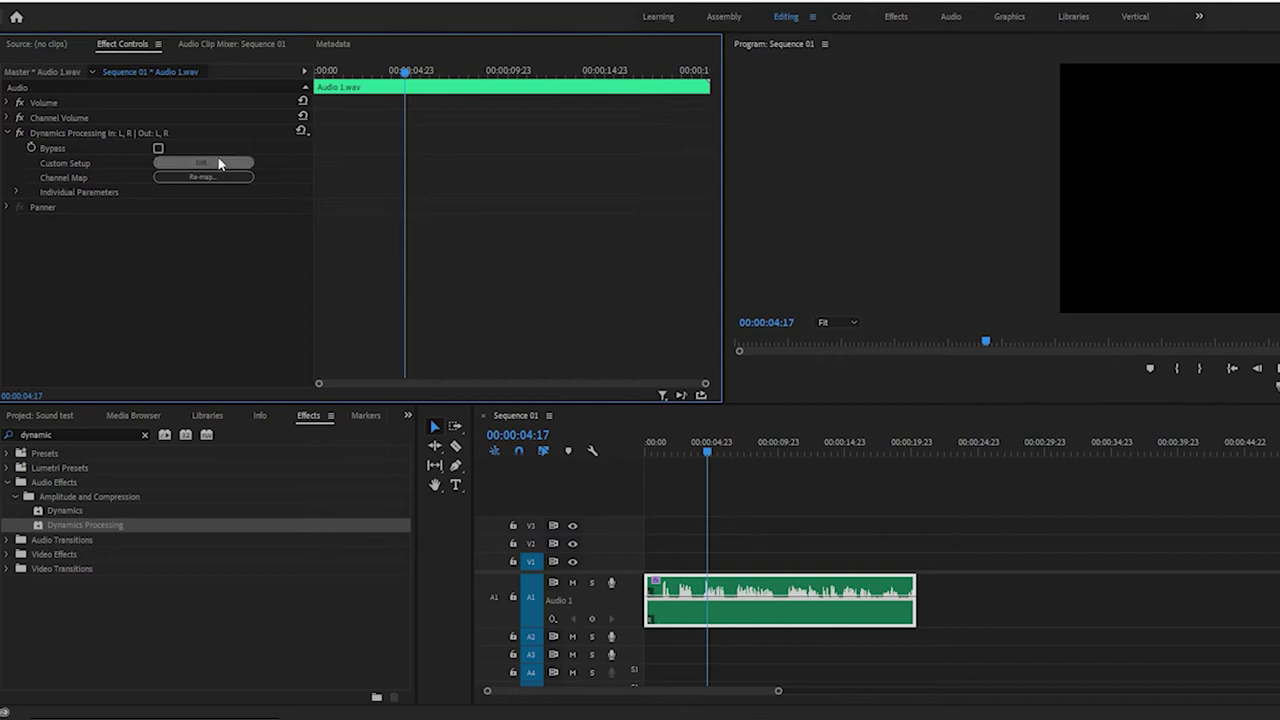
pyautogui.moveTo(1275, 8); pyautogui.dragTo(635, 40)
pyautogui.click(596, 60)
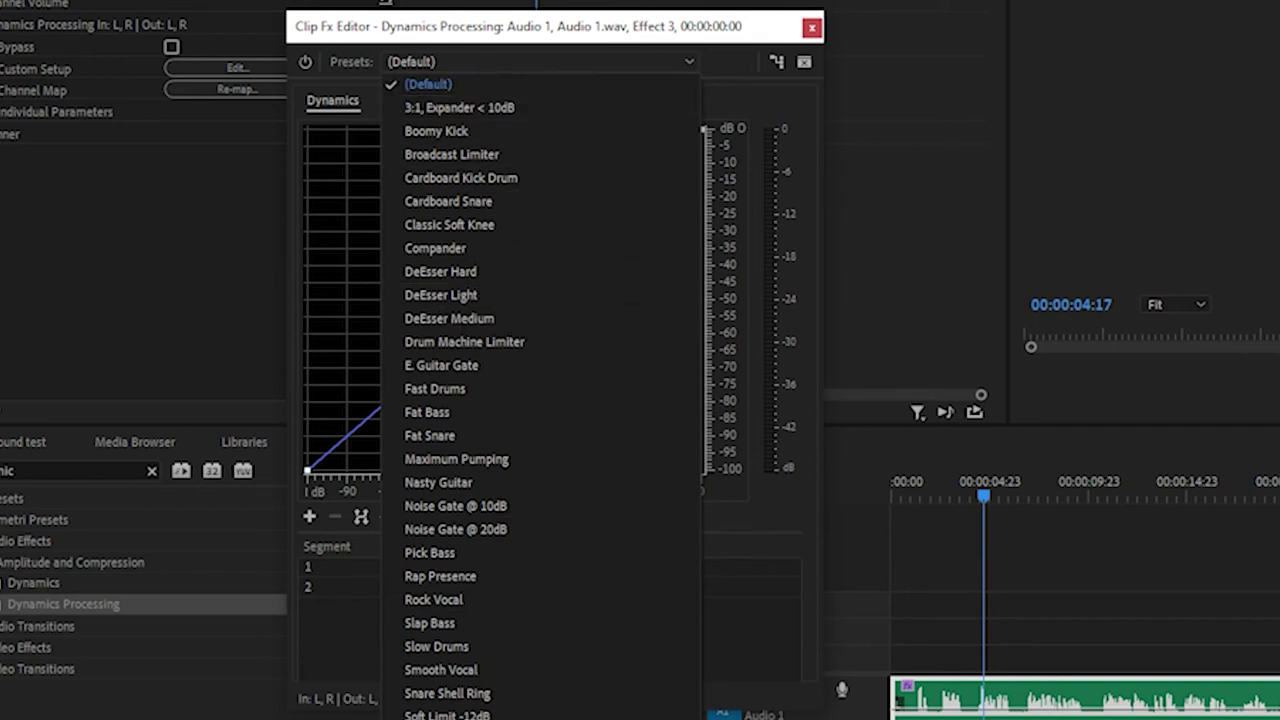
pyautogui.press('v')
pyautogui.press('Return')
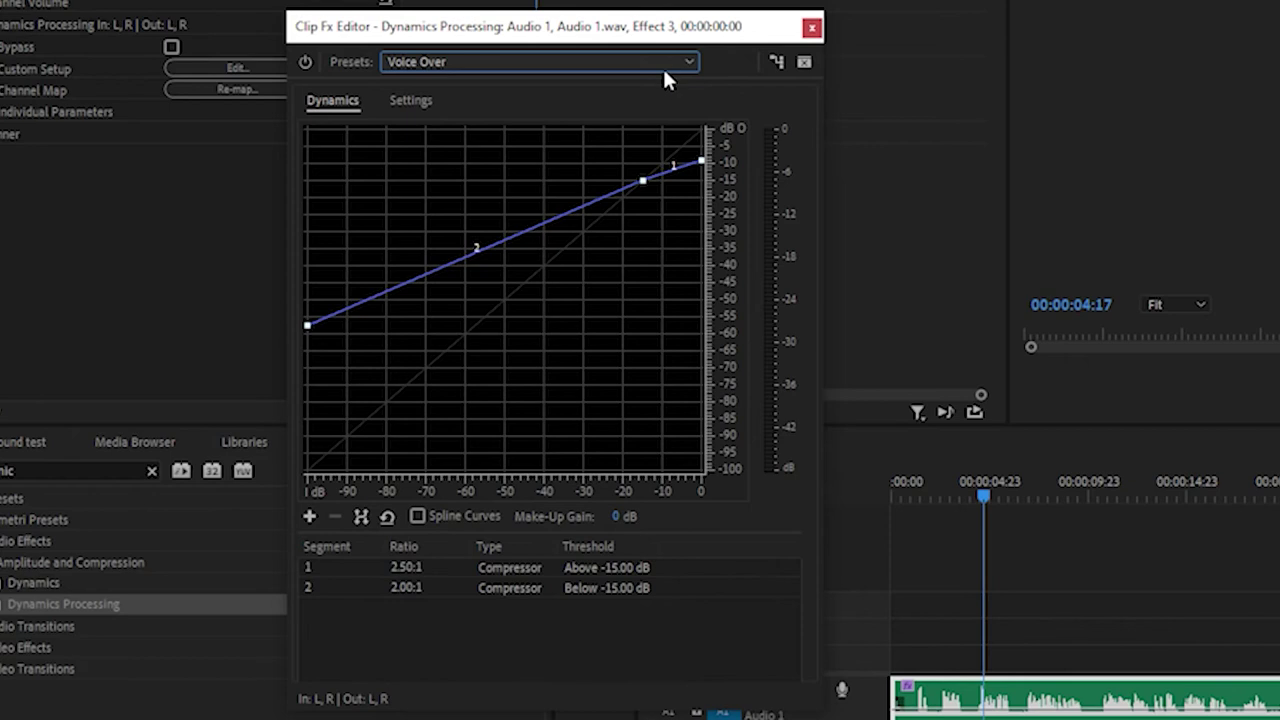
pyautogui.click(1014, 151)
pyautogui.press('space')
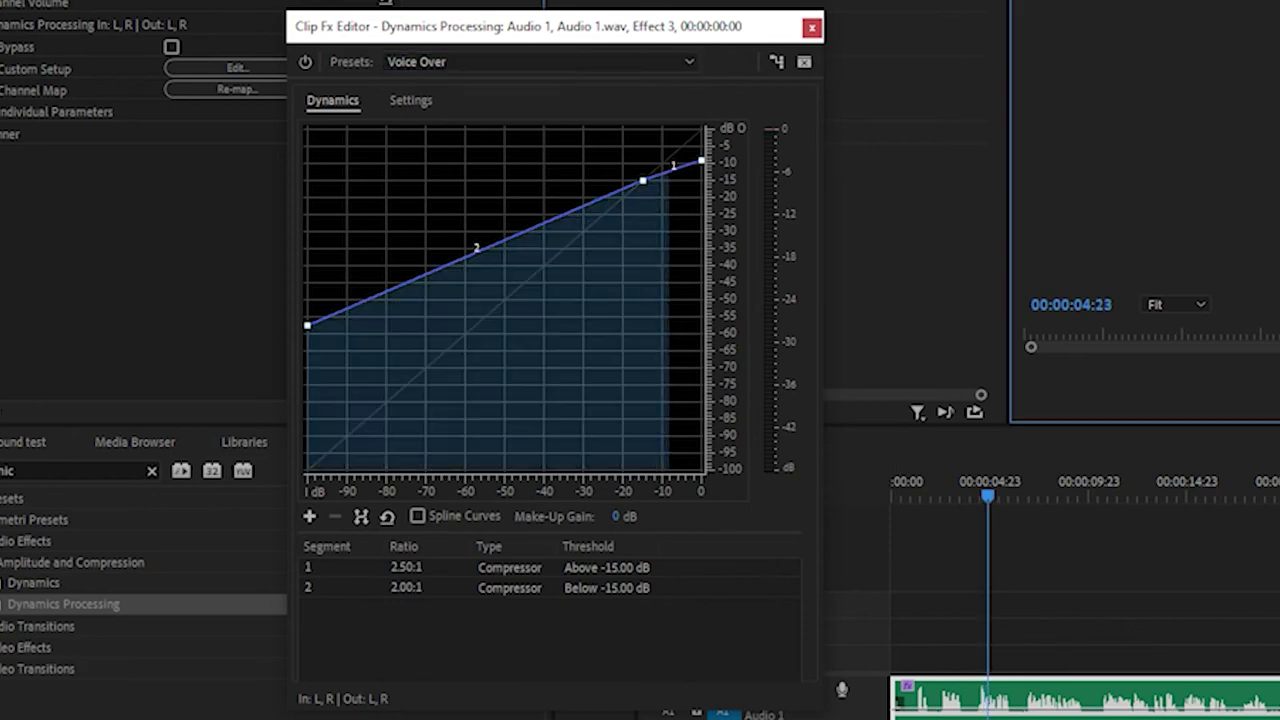
# Set Dynamics Processing to the Broadcast Limiter preset, reshape its curve to about 4.21:1 compression above -19.73 dB, and close its setup.
pyautogui.click(534, 58)
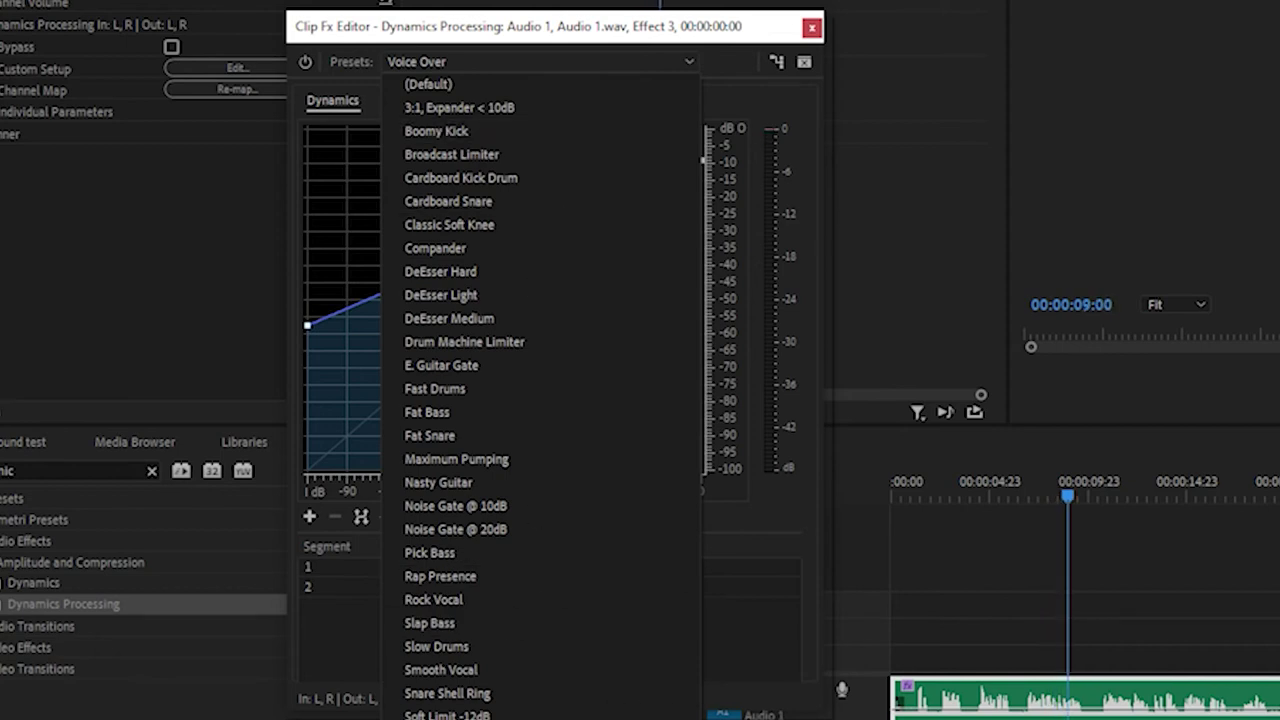
pyautogui.click(513, 152)
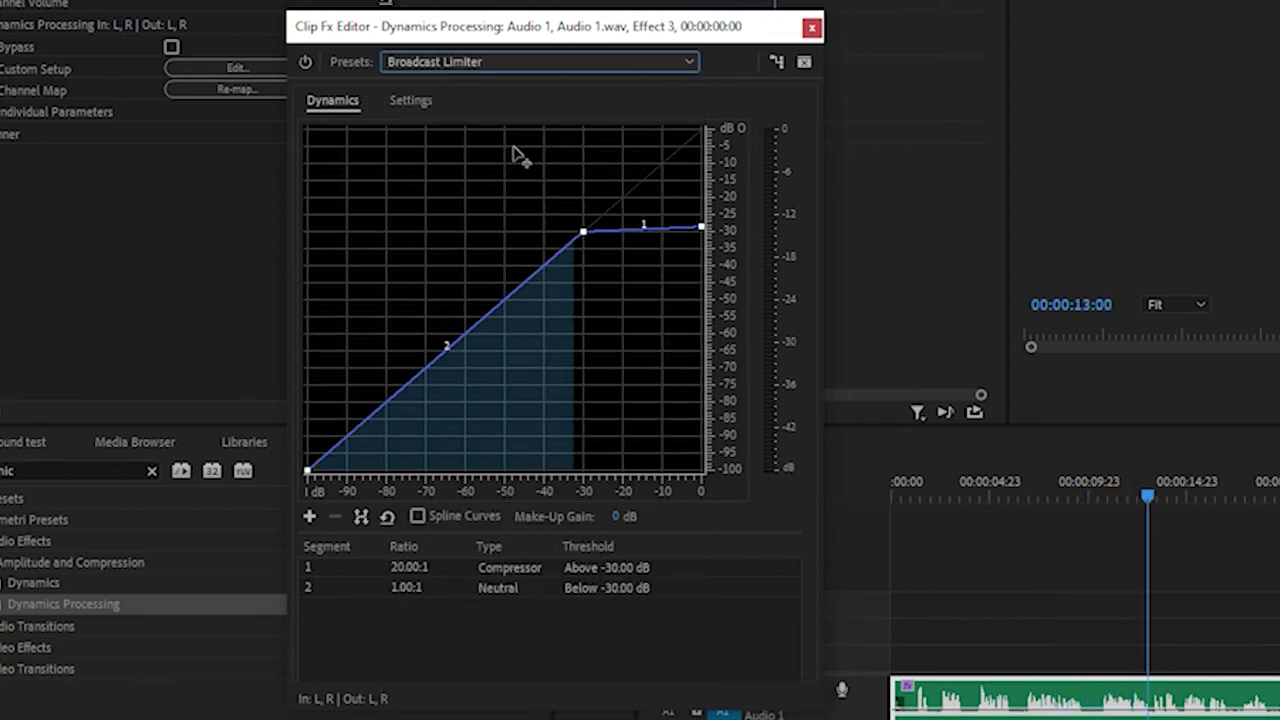
pyautogui.moveTo(586, 237)
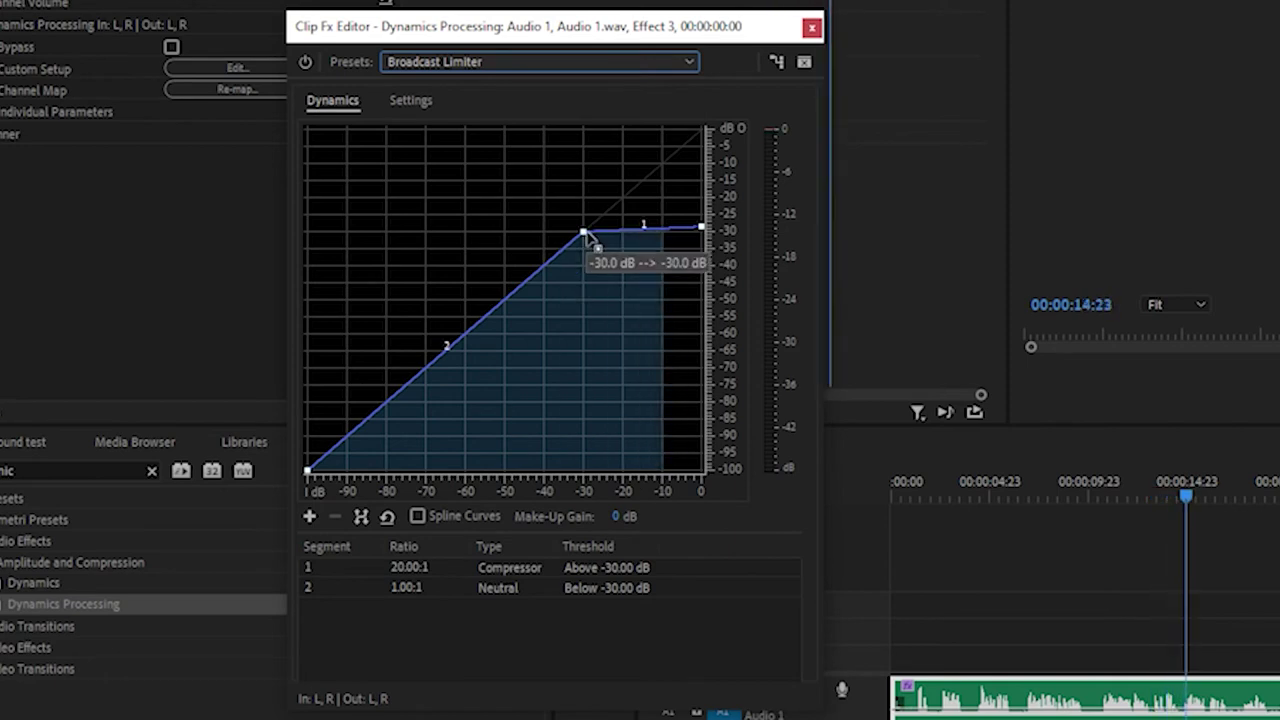
pyautogui.moveTo(584, 233); pyautogui.dragTo(624, 201)
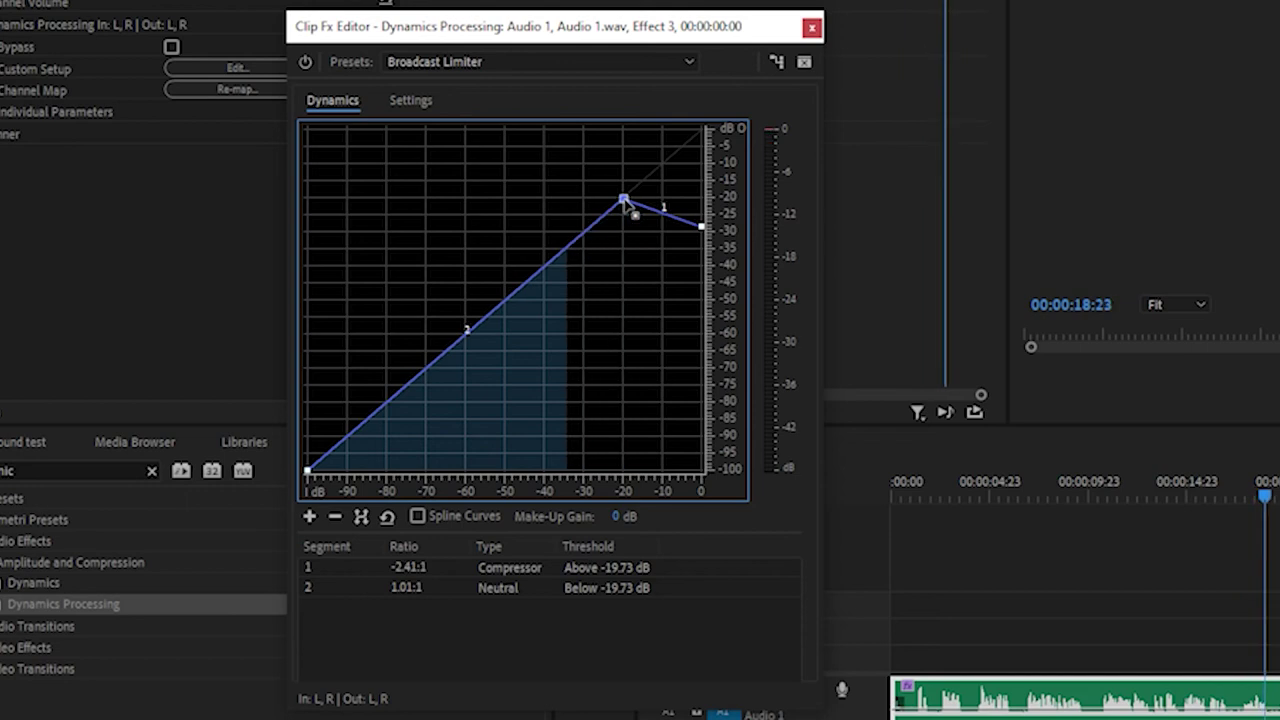
pyautogui.moveTo(702, 229); pyautogui.dragTo(703, 200)
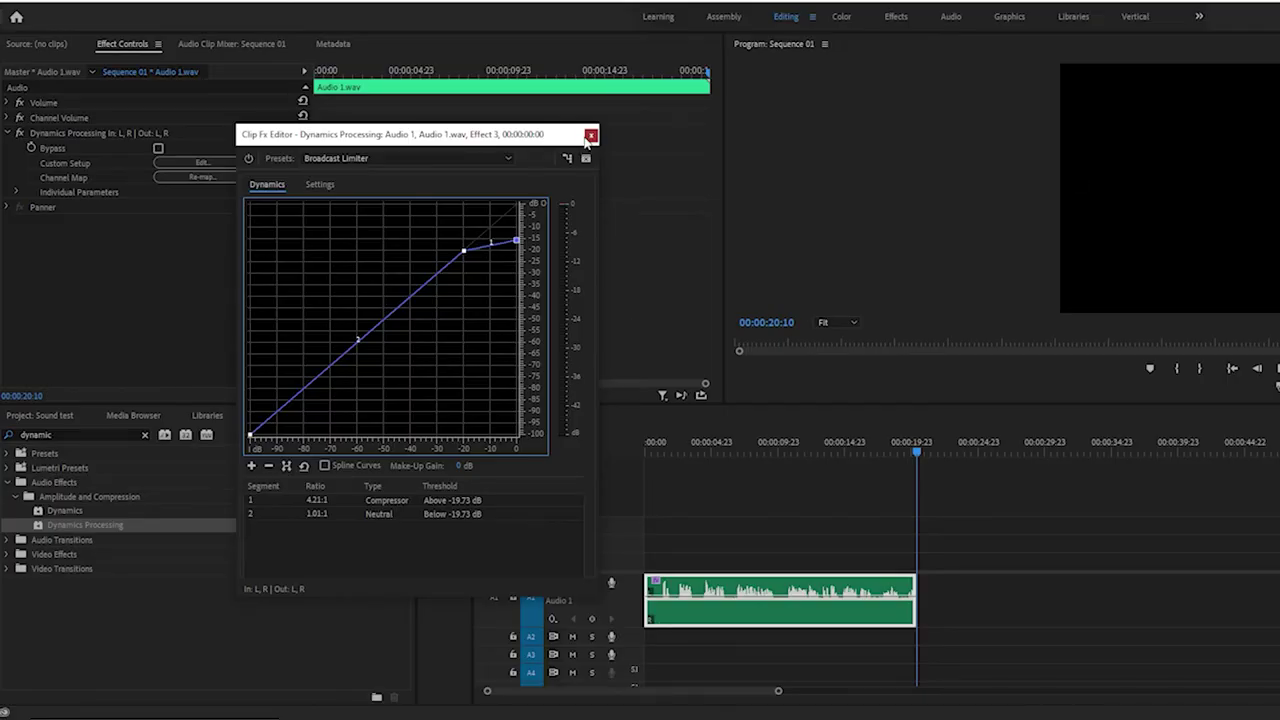
pyautogui.click(590, 135)
# Play the sequence to hear the voice-over with the adjusted Dynamics Processing effect.
pyautogui.moveTo(681, 457); pyautogui.dragTo(666, 452)
pyautogui.click(1277, 384)
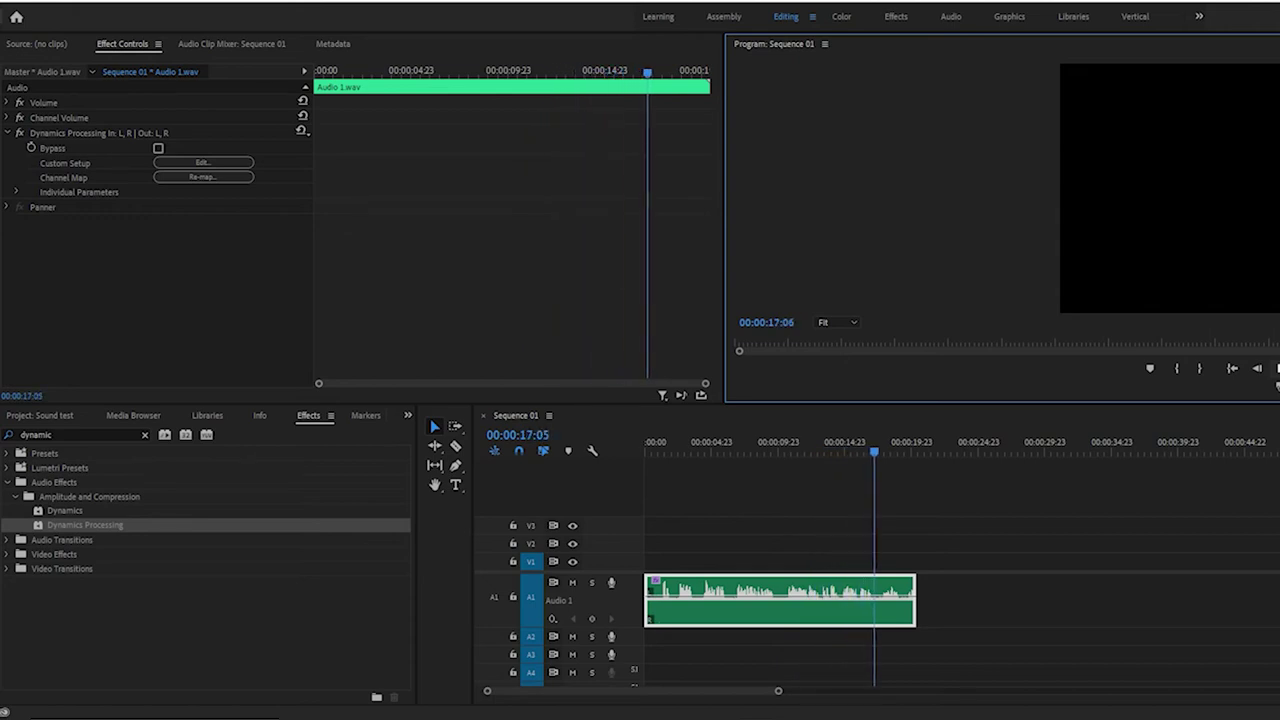
pyautogui.press('space')
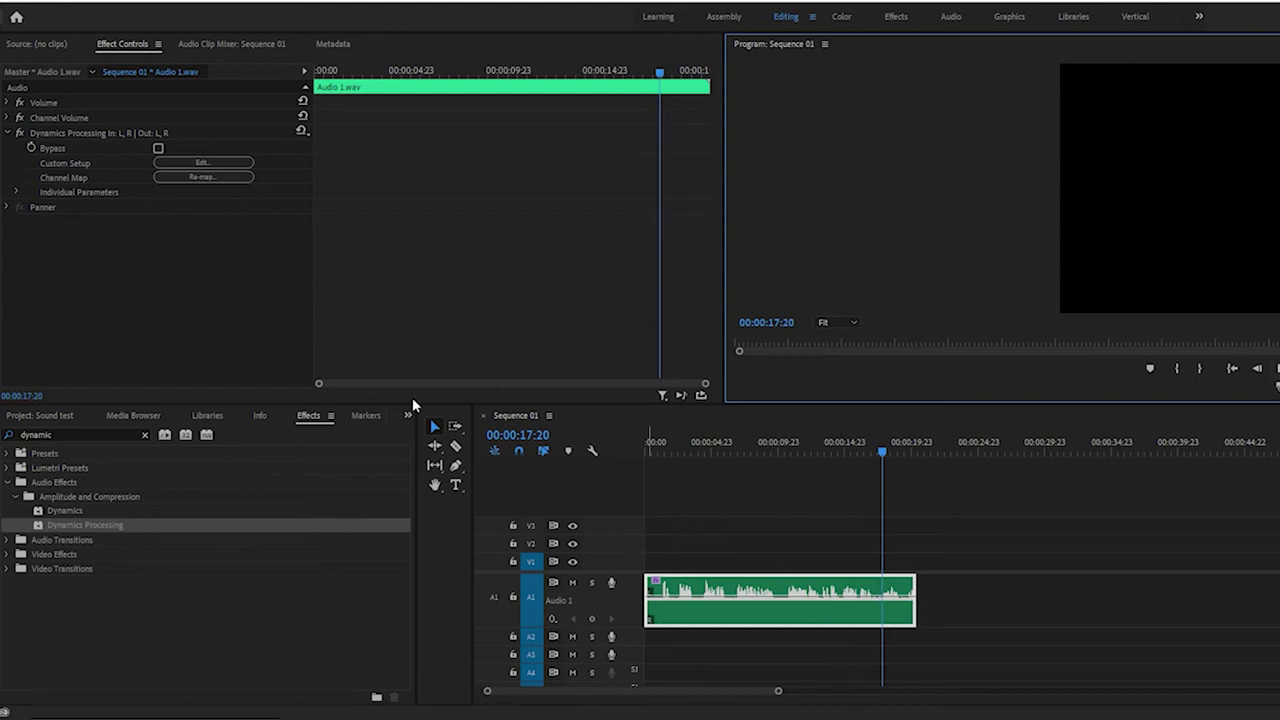
# Turn off the clip's Dynamics Processing effect and play the sequence from 00:00:00:17 to hear it without the effect.
pyautogui.click(656, 446)
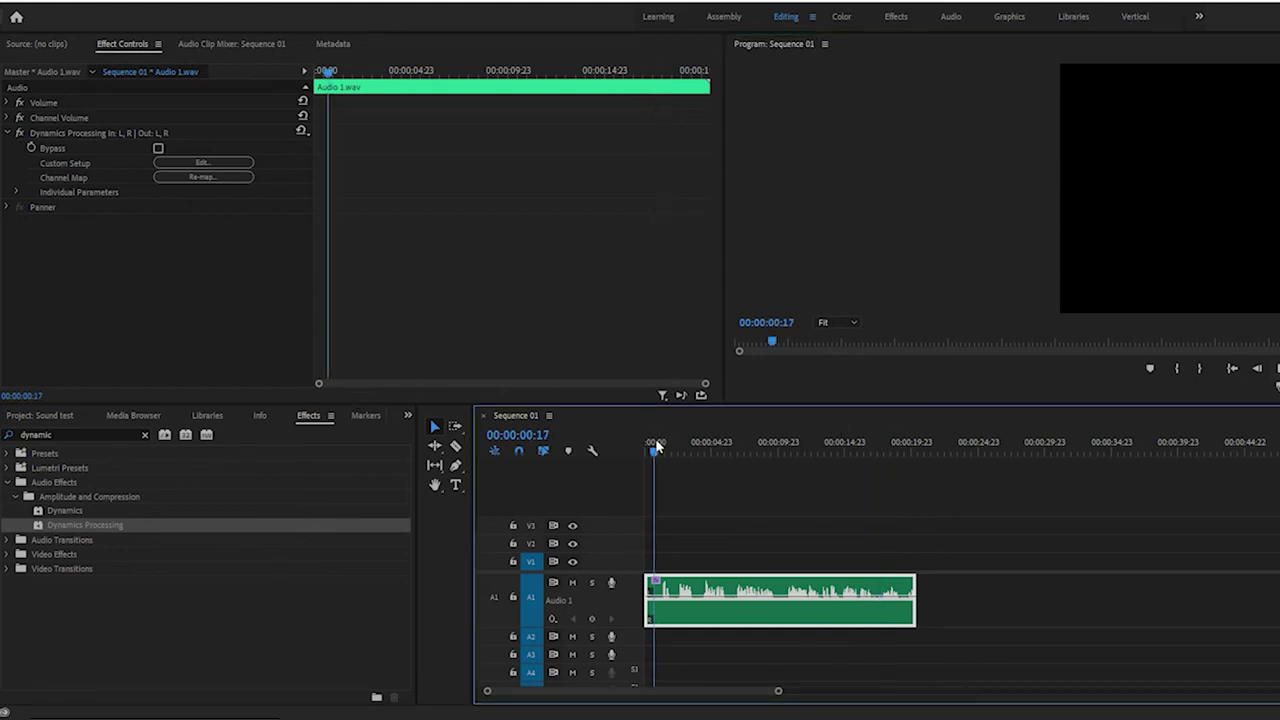
pyautogui.click(19, 133)
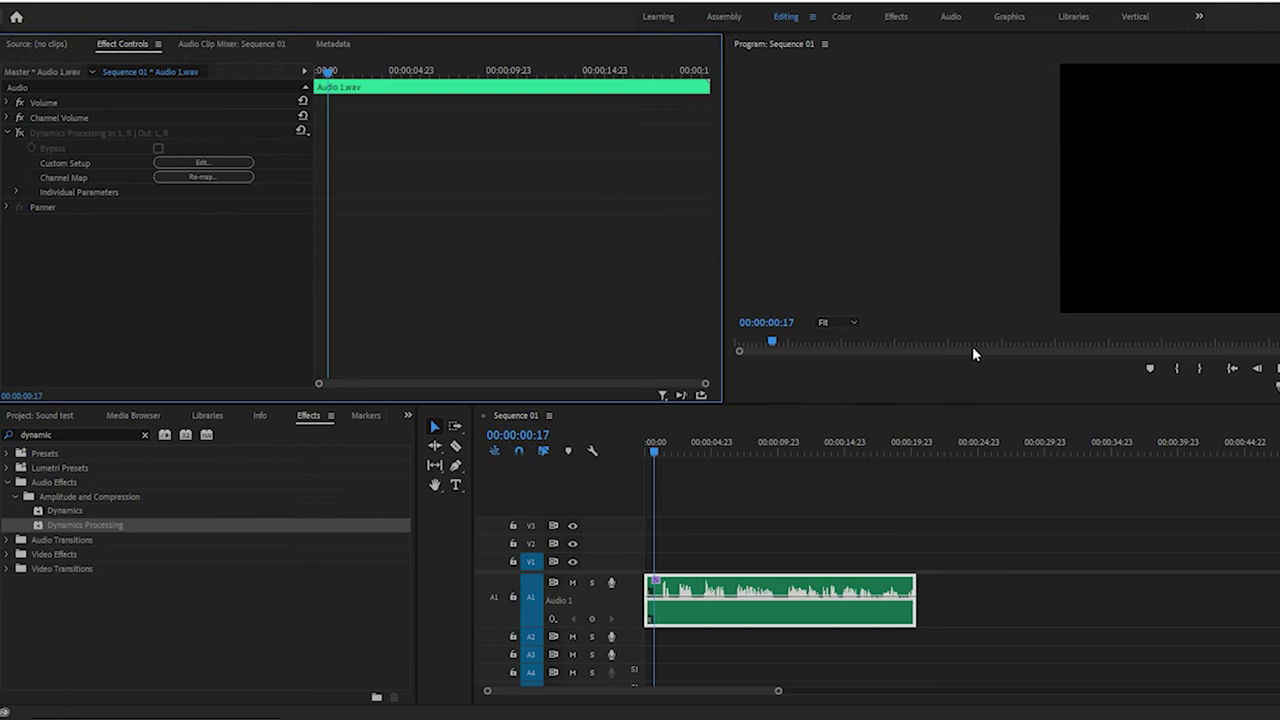
pyautogui.click(1277, 386)
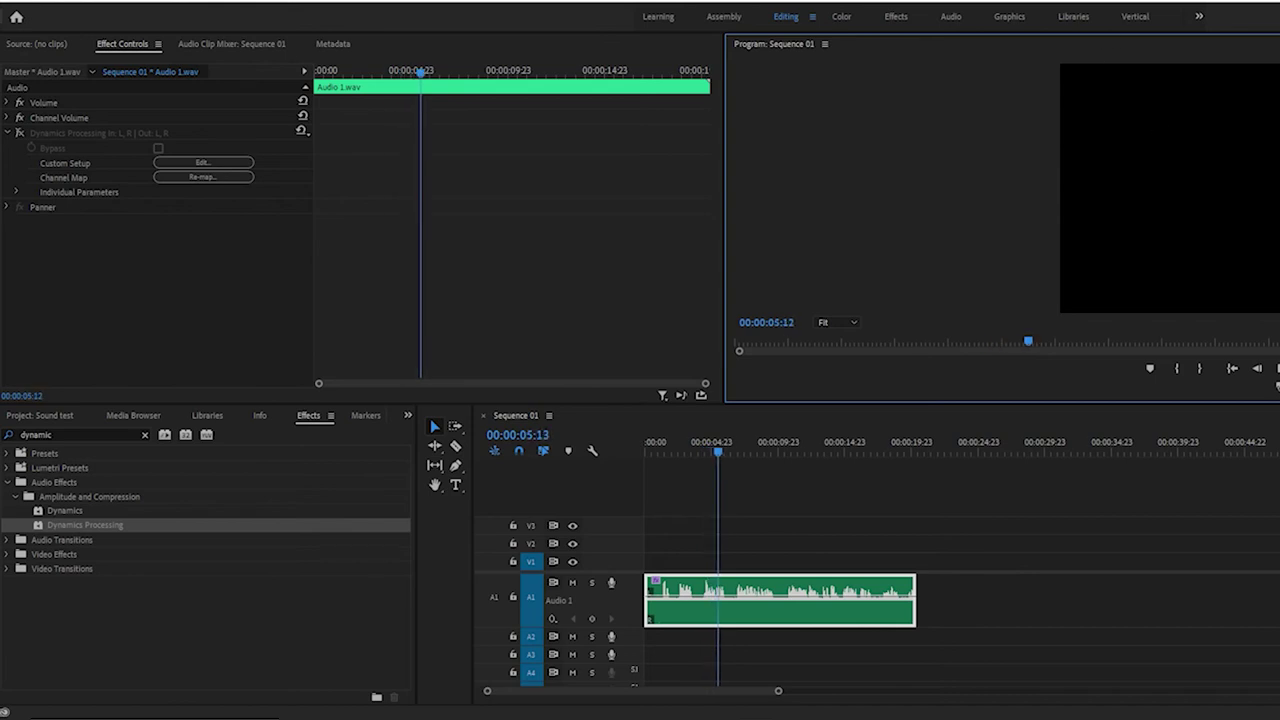
# Search the effects for "denoise", apply DeNoise to the Audio 1.wav clip, and play the sequence from the start.
pyautogui.click(144, 436)
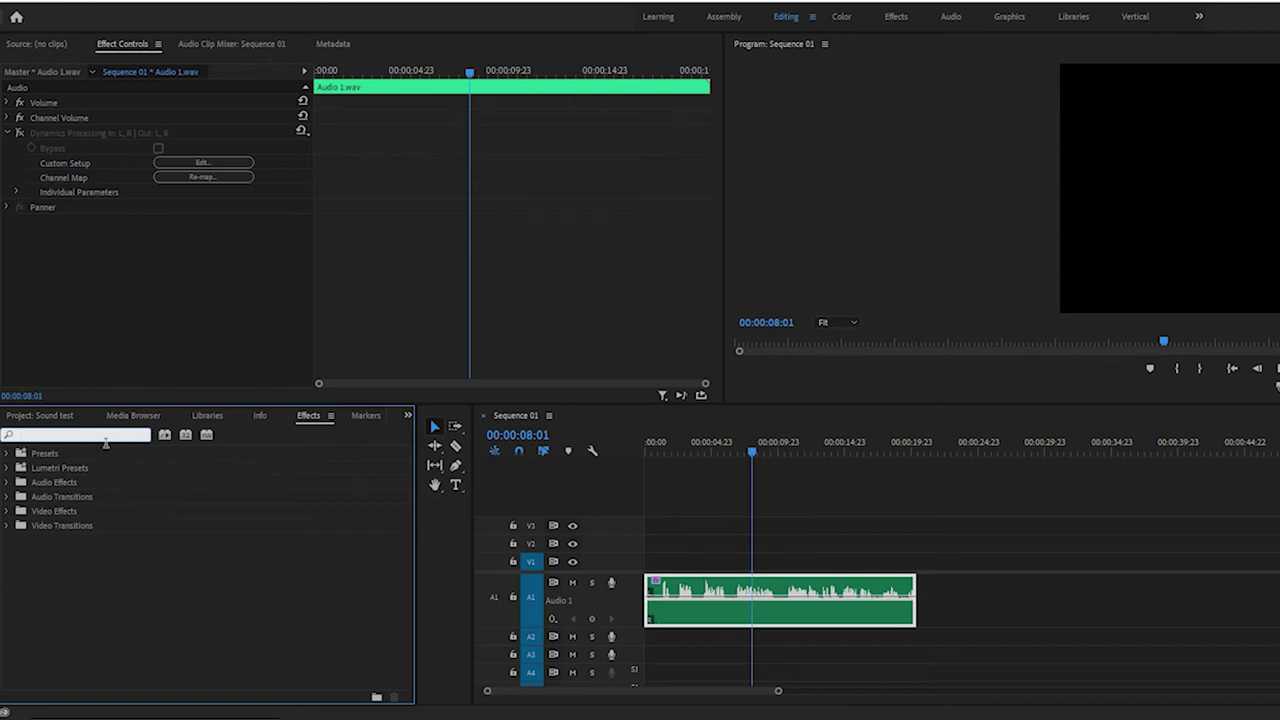
pyautogui.write('no')
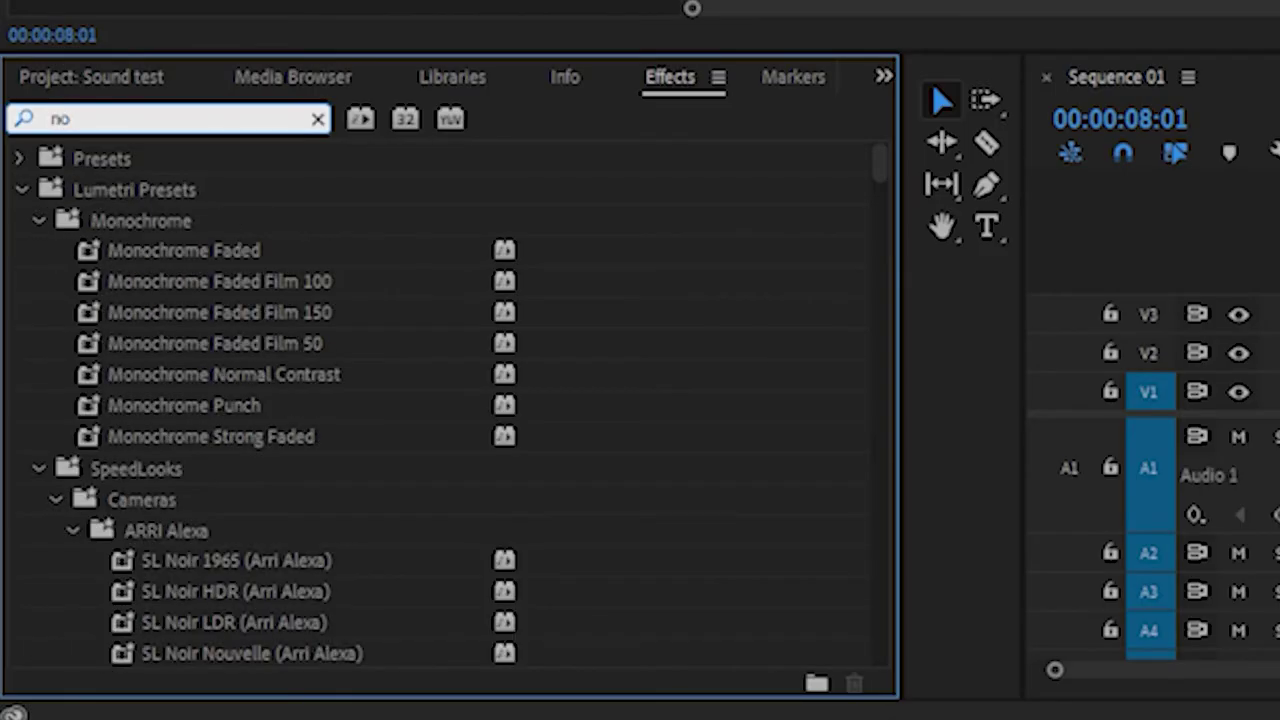
pyautogui.press('BackSpace')
pyautogui.press('BackSpace')
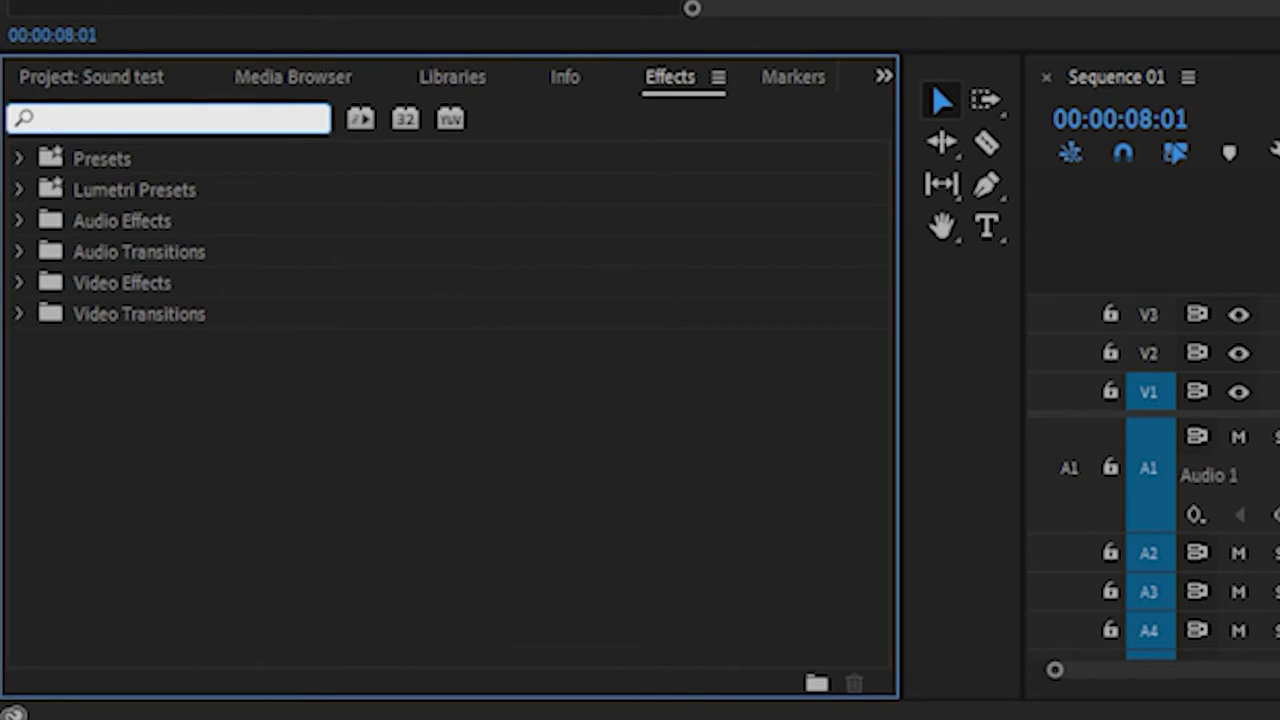
pyautogui.write('den')
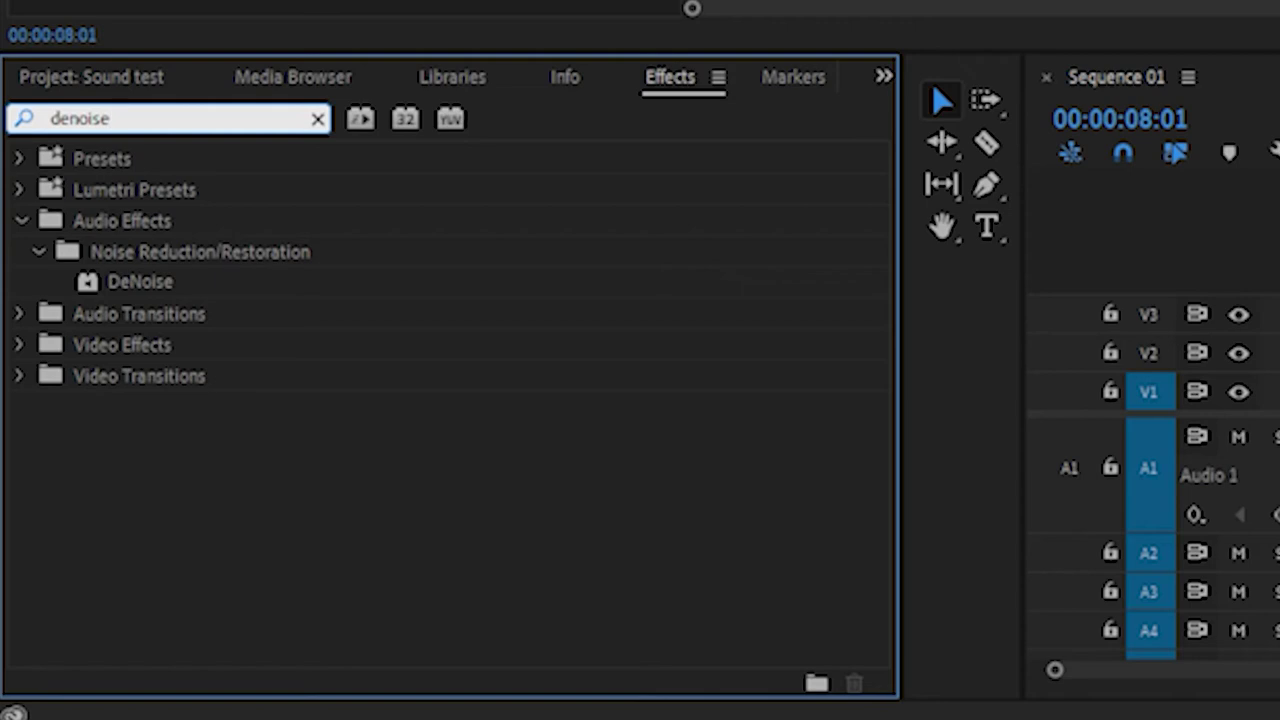
pyautogui.write('oise')
pyautogui.click(214, 266)
pyautogui.click(381, 284)
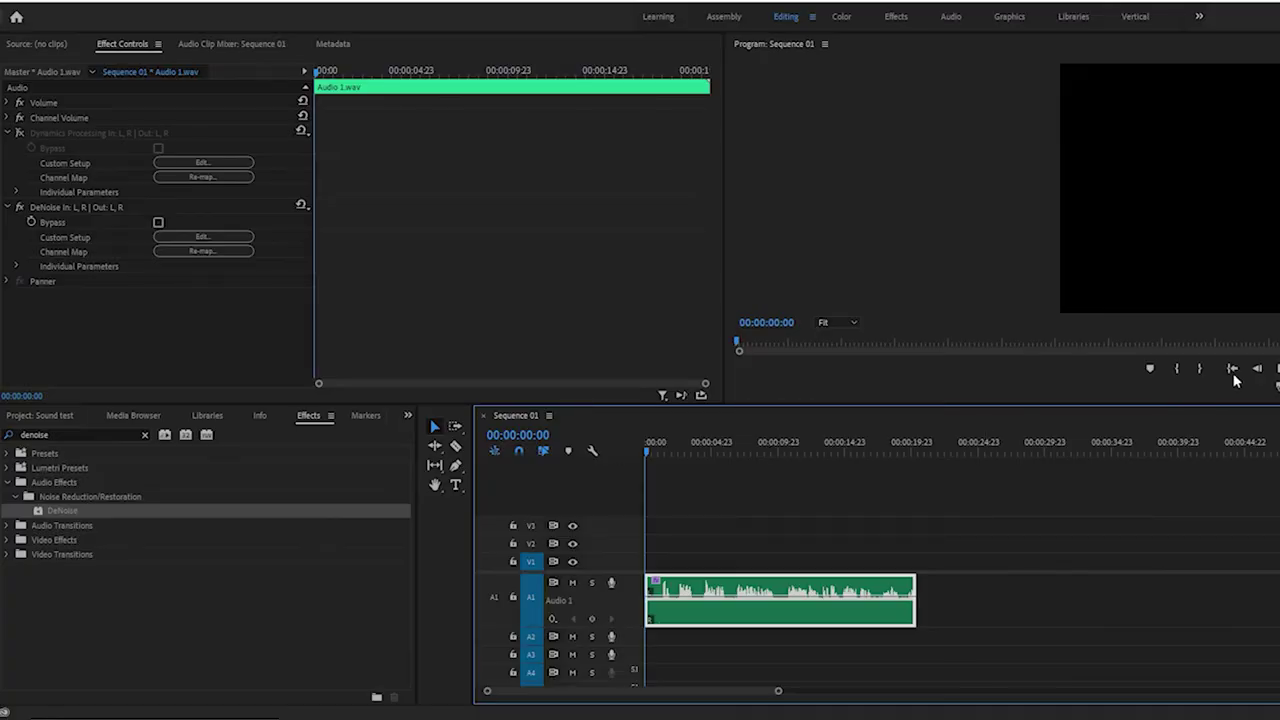
pyautogui.click(1277, 369)
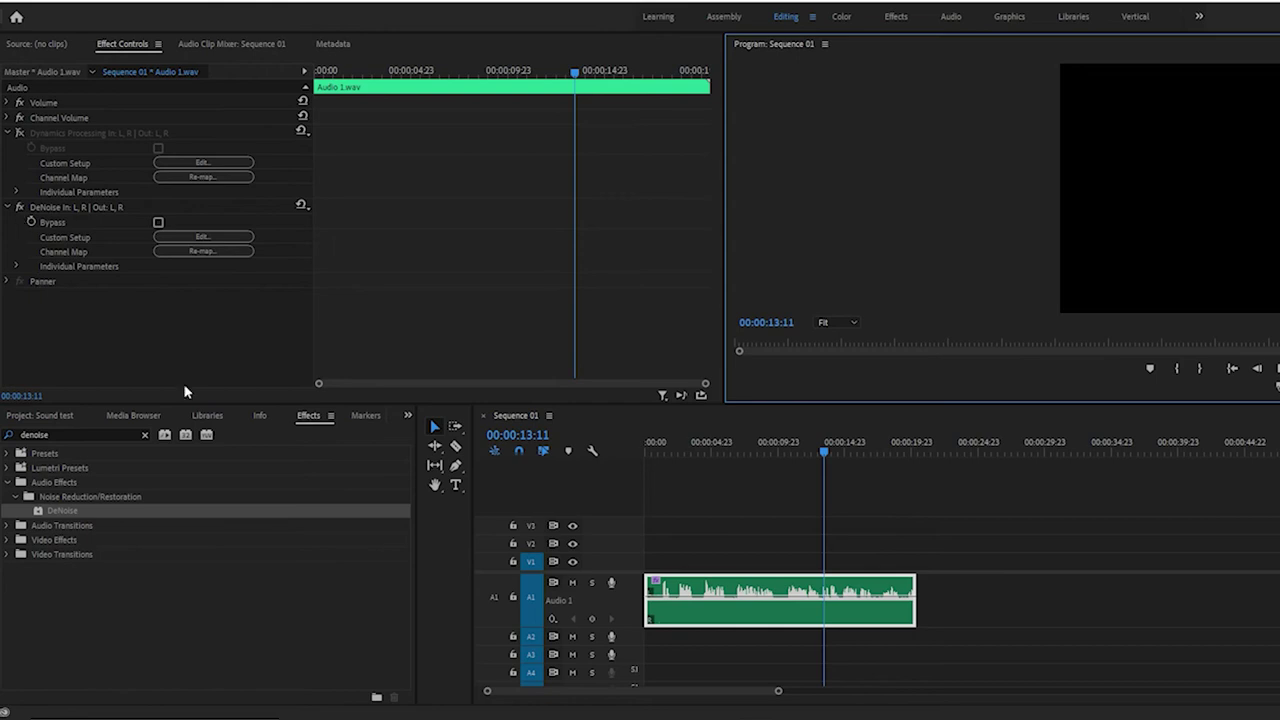
# Compare the voice-over with the DeNoise effect off and on again by playing the sequence in each state.
pyautogui.click(20, 207)
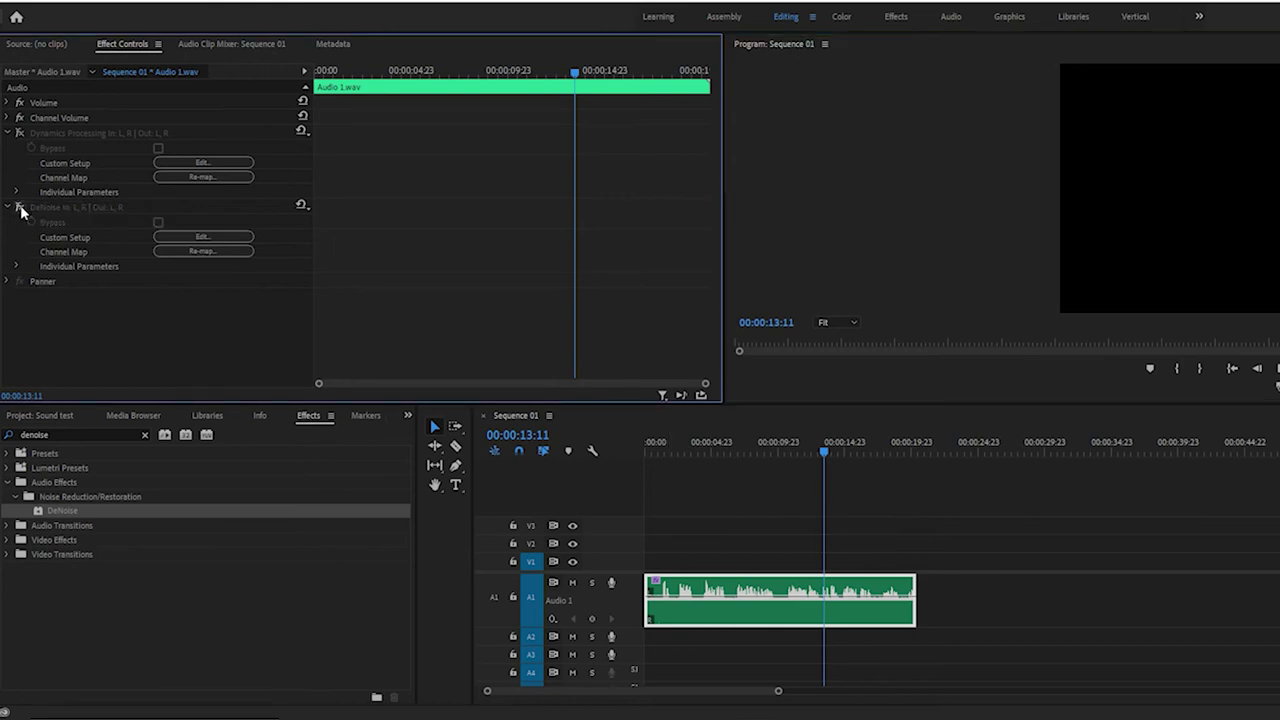
pyautogui.click(659, 446)
pyautogui.click(1276, 378)
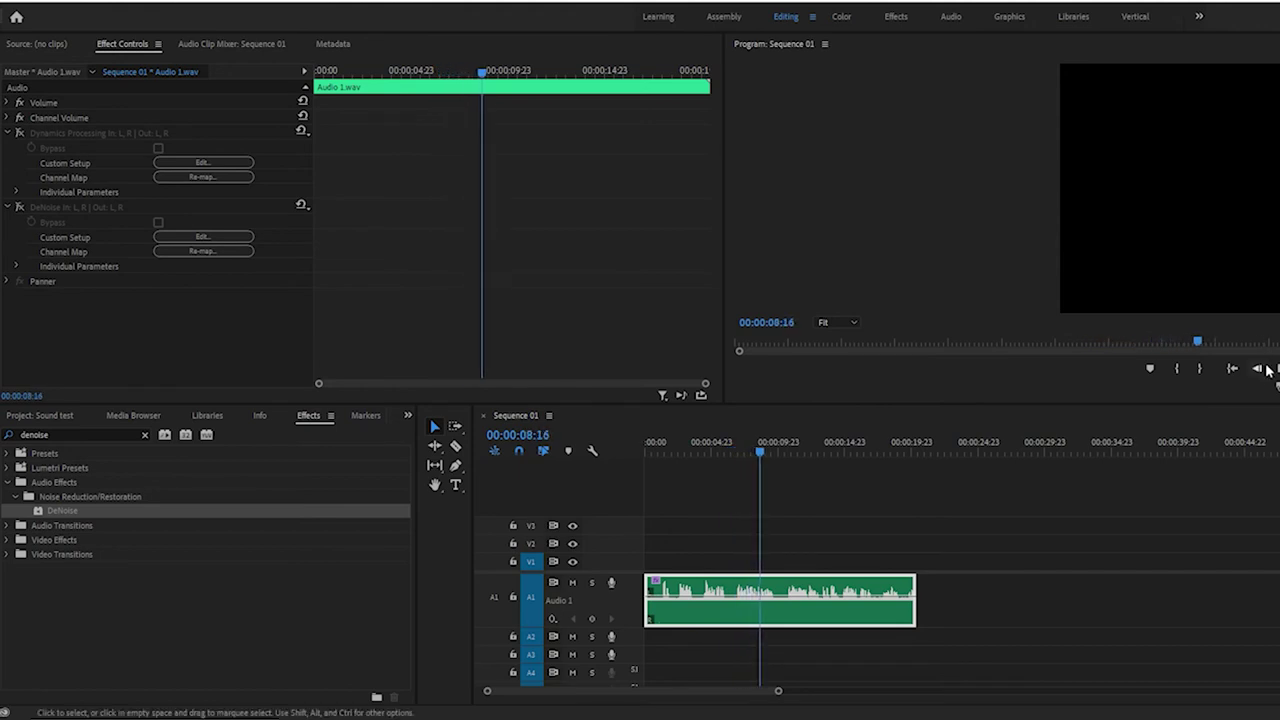
pyautogui.click(19, 208)
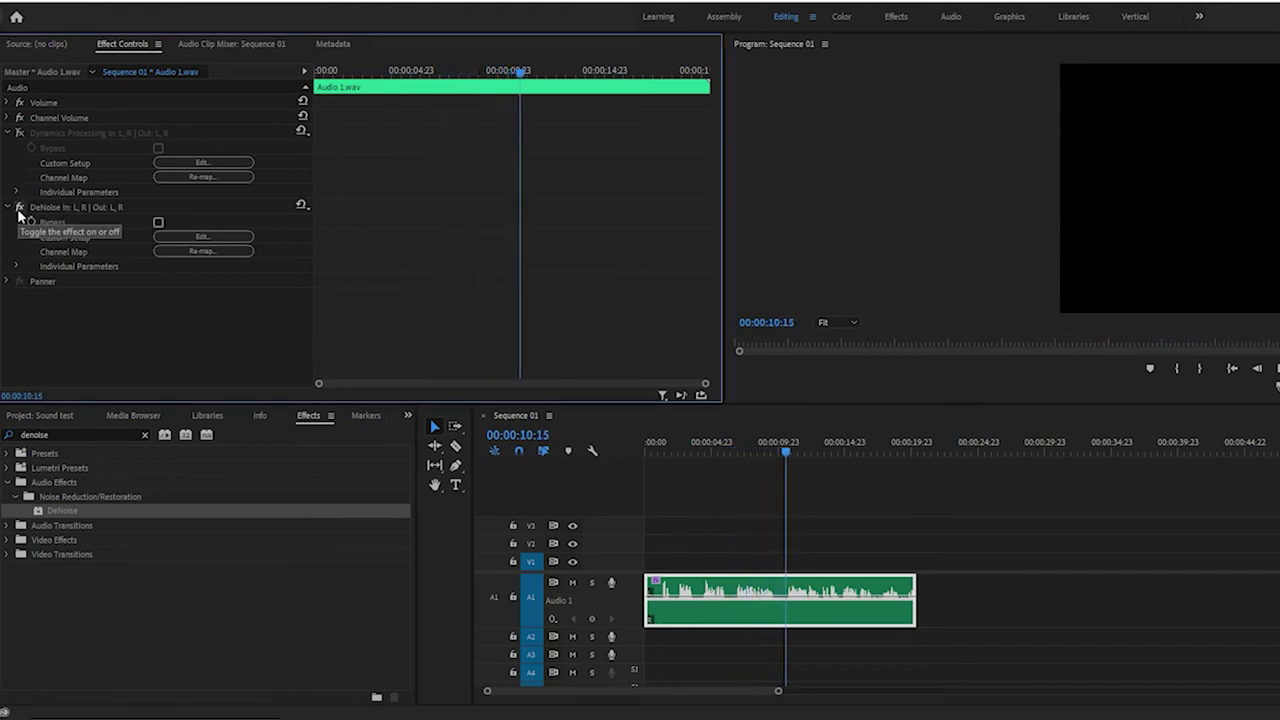
pyautogui.click(1277, 385)
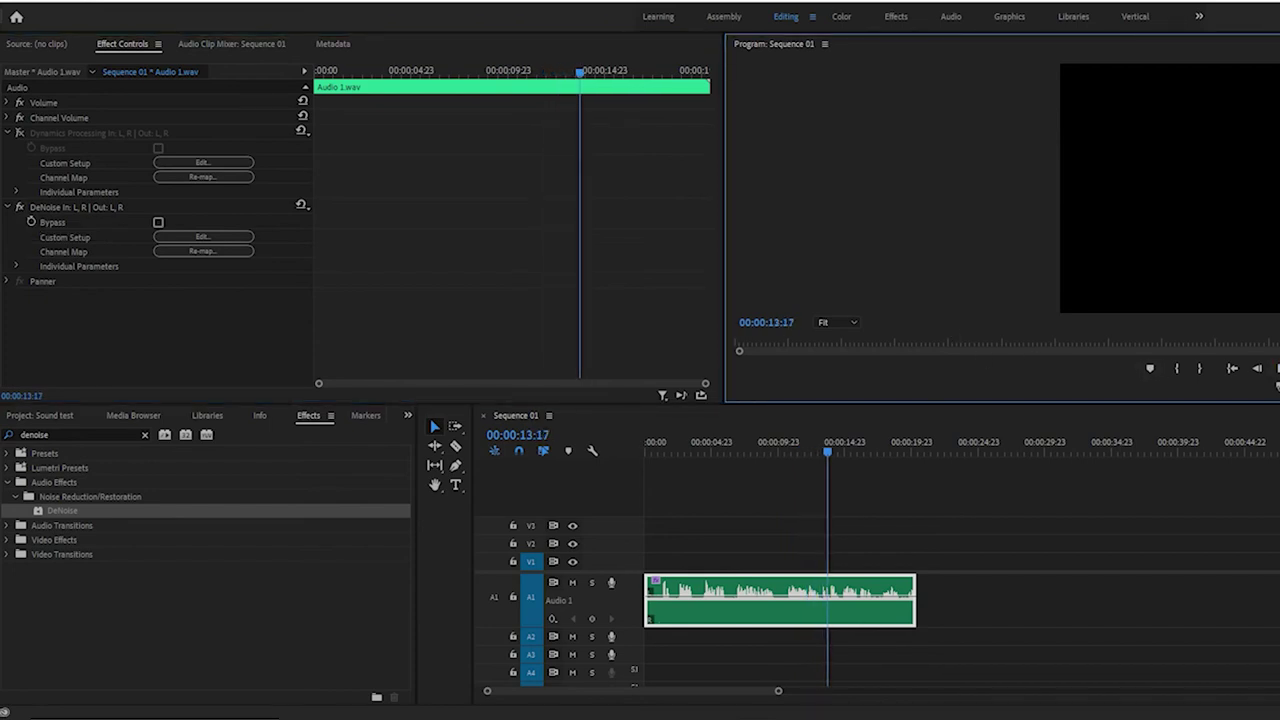
# Search the effects for "para", apply Parametric Equalizer to the Audio 1.wav clip, and place the playhead at 00:00:08:22.
pyautogui.click(145, 436)
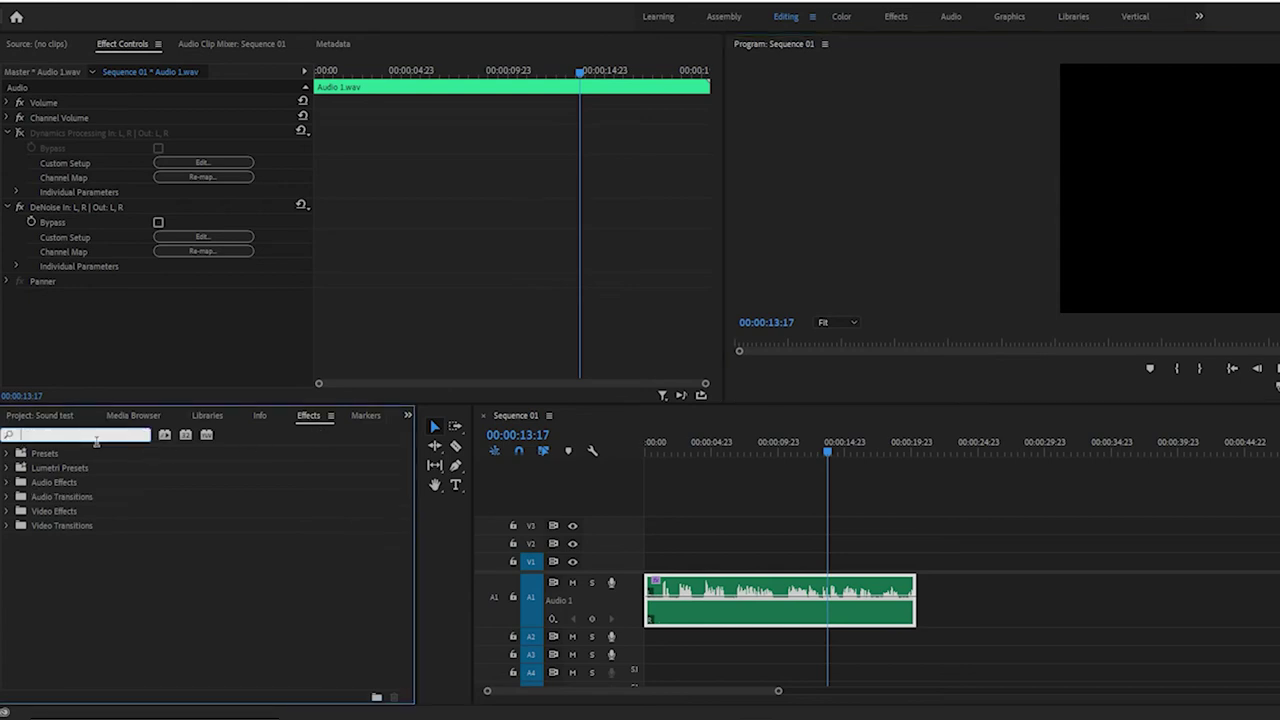
pyautogui.write('para')
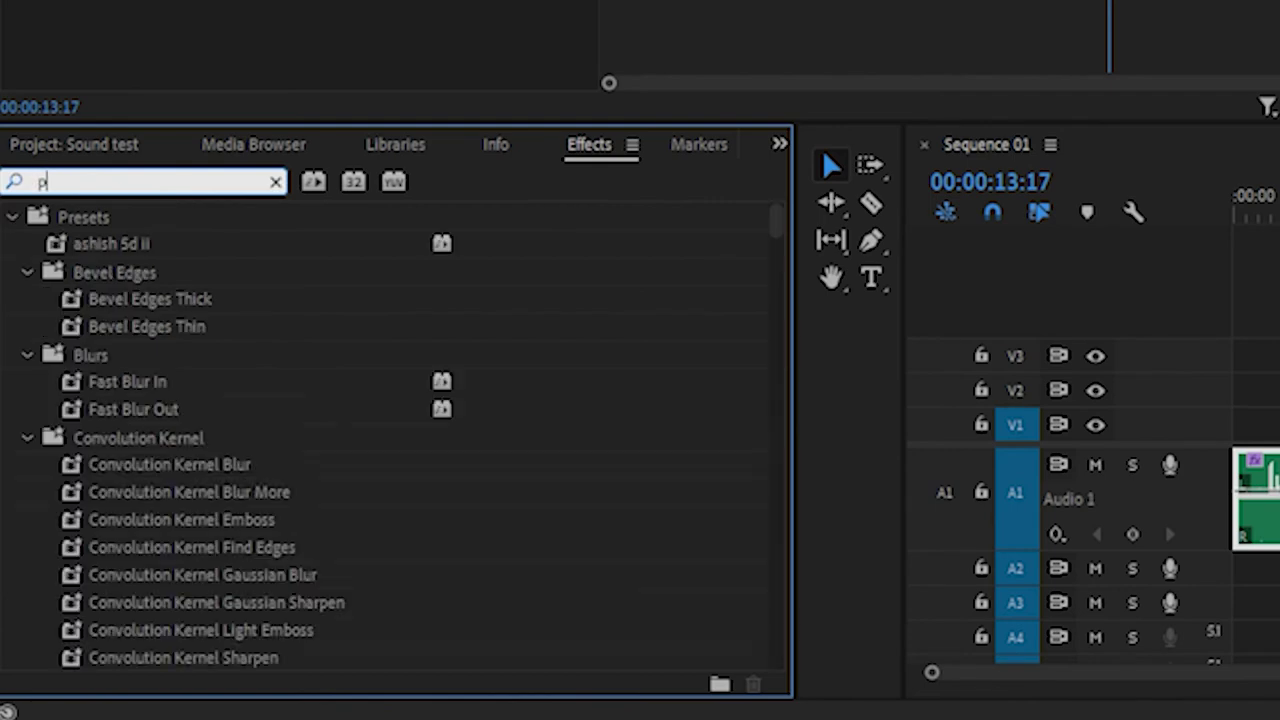
pyautogui.click(210, 331)
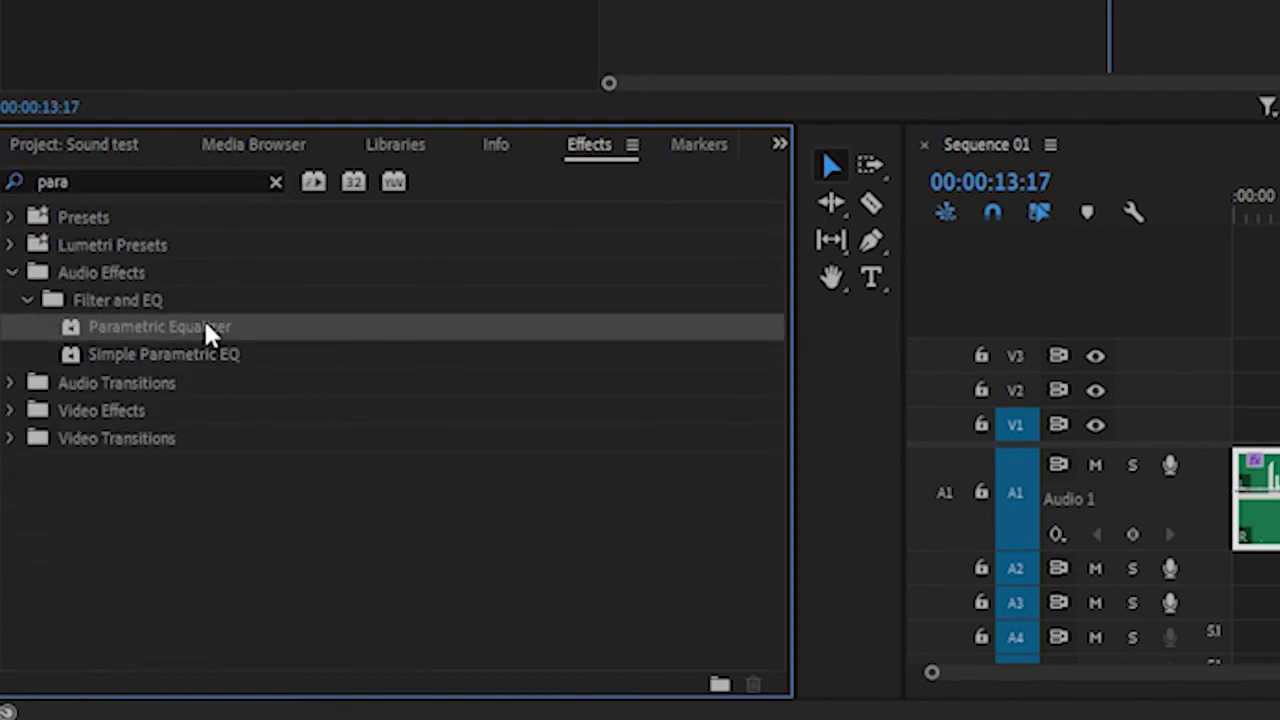
pyautogui.moveTo(720, 338); pyautogui.dragTo(1098, 88)
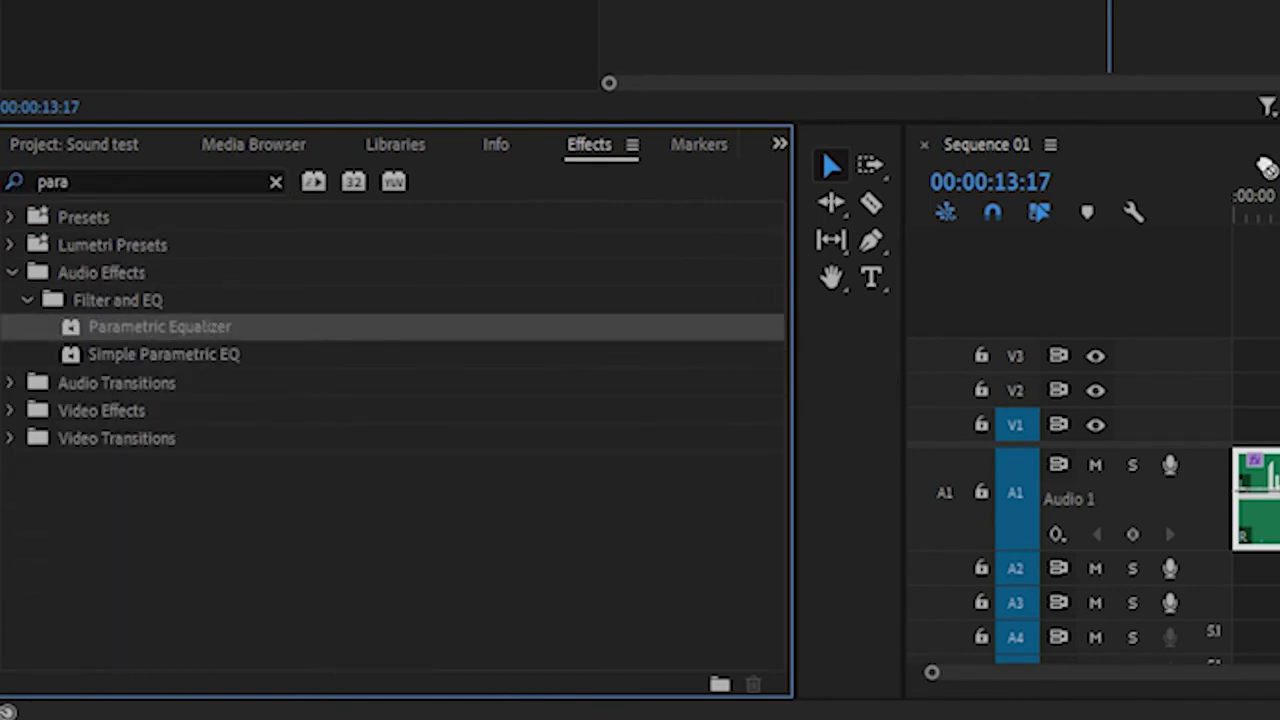
pyautogui.click(1258, 498)
pyautogui.click(1262, 210)
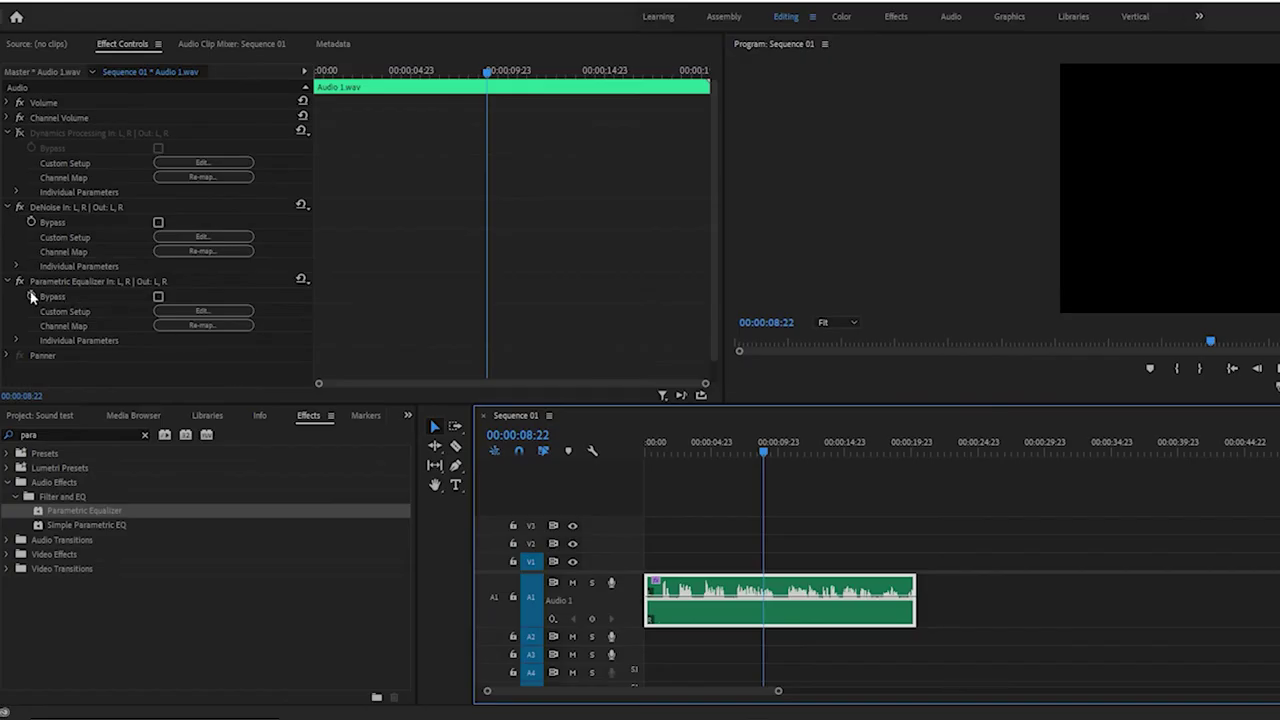
# Set the Parametric Equalizer's custom setup to Vocal Enhancer and move its low band to about 88 Hz and 7.1 dB during playback.
pyautogui.scroll(-1, 49, 297)
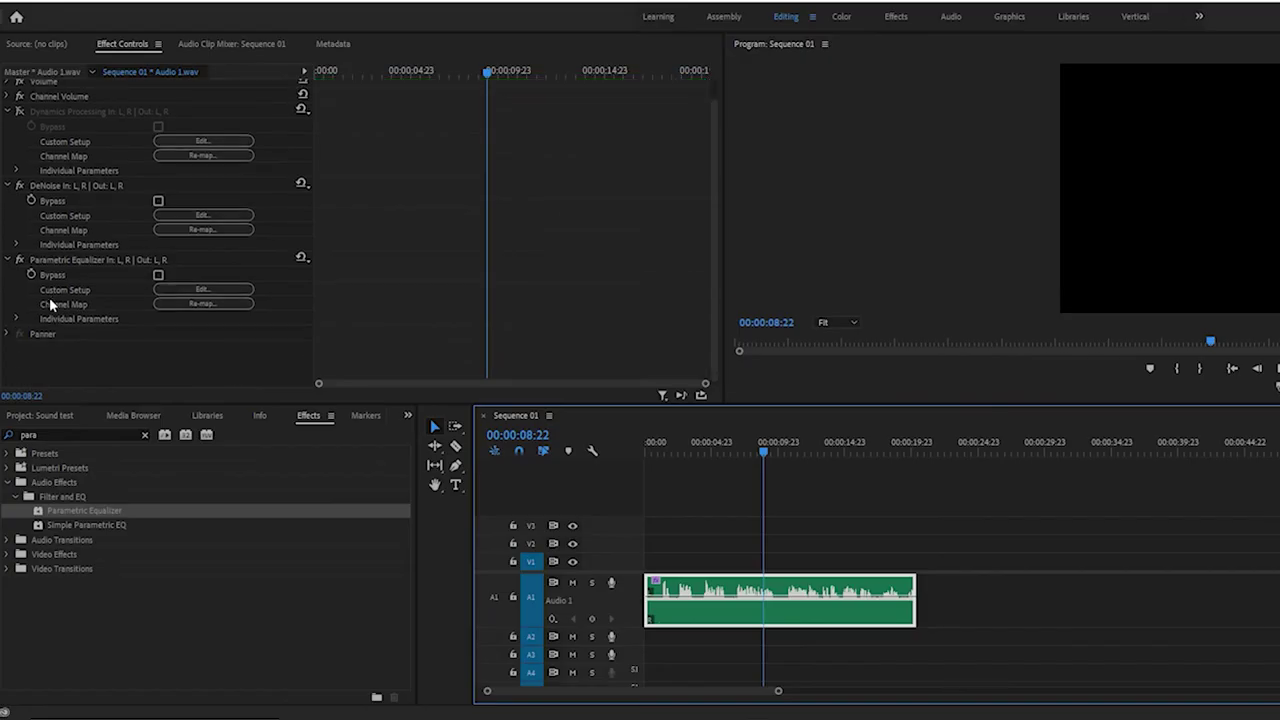
pyautogui.click(216, 293)
pyautogui.click(848, 205)
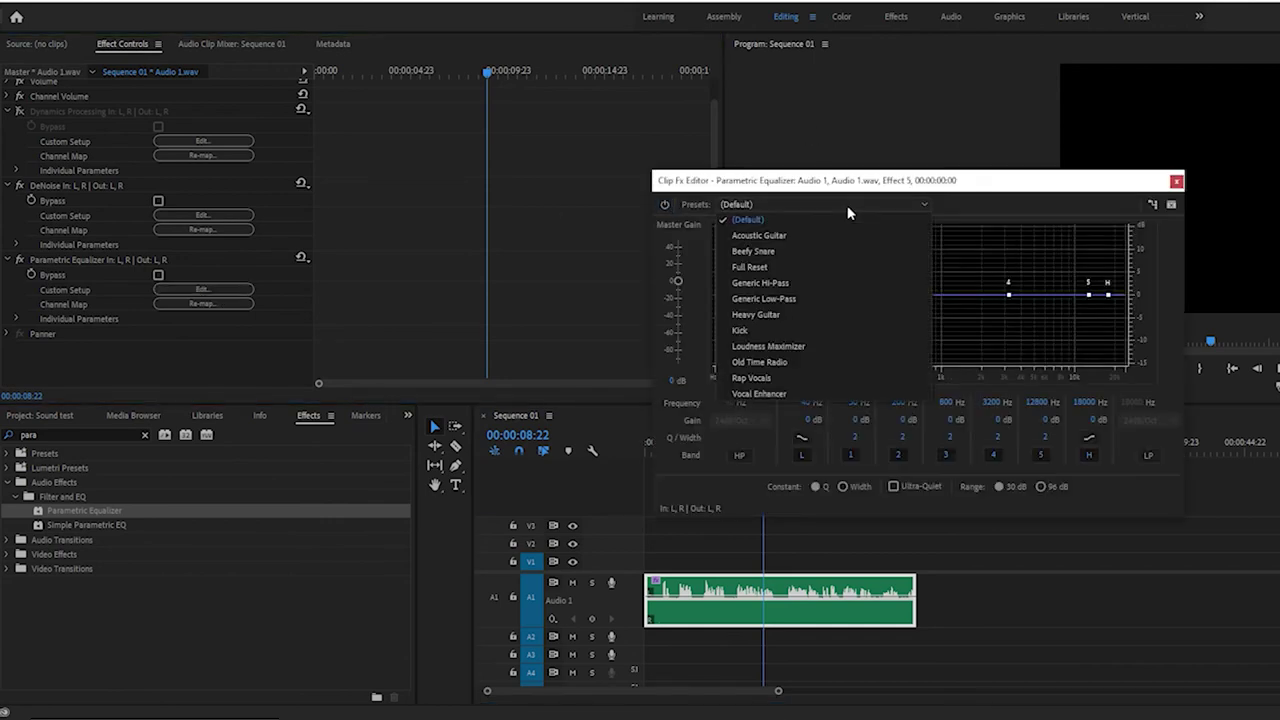
pyautogui.click(848, 398)
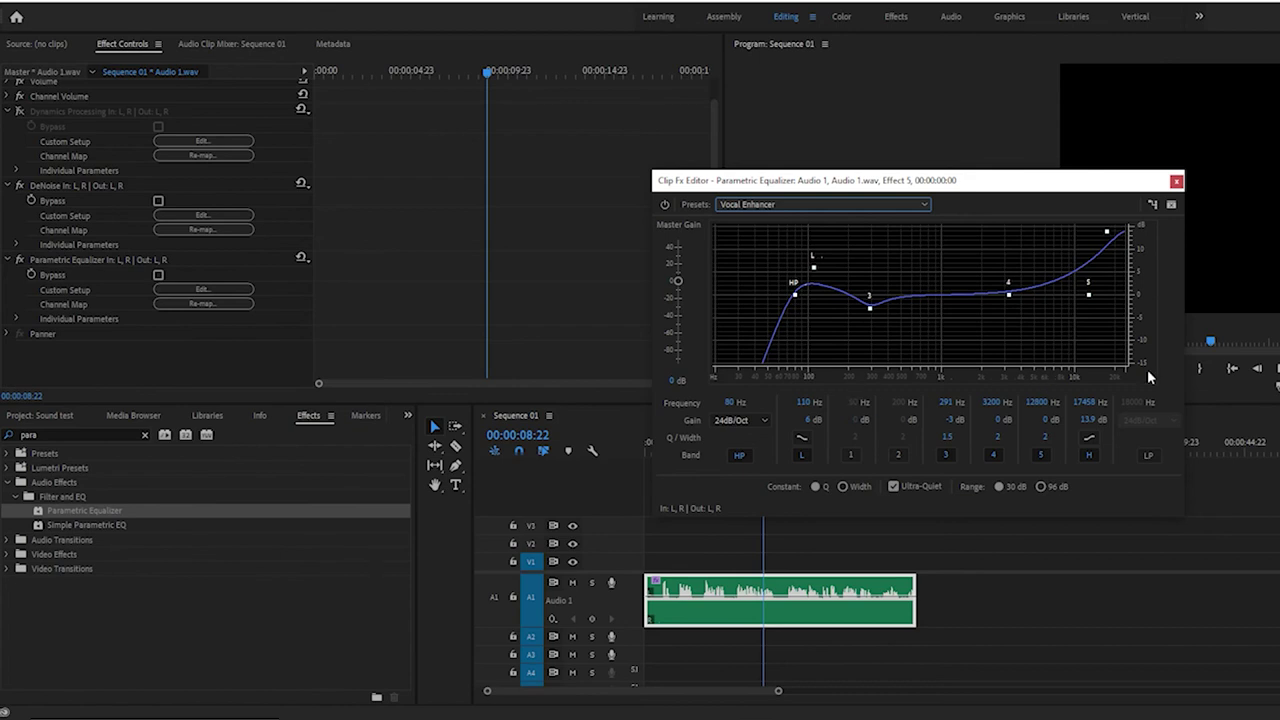
pyautogui.press('space')
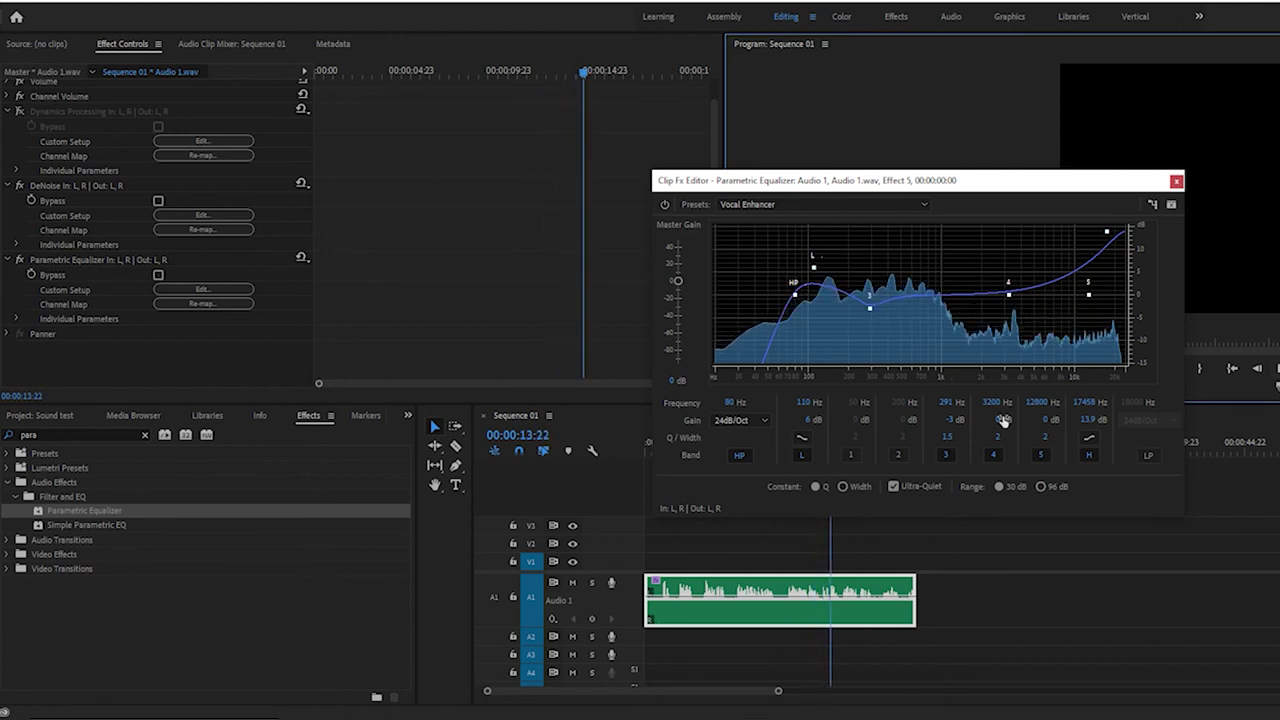
pyautogui.moveTo(813, 267); pyautogui.dragTo(795, 249)
pyautogui.moveTo(799, 240); pyautogui.dragTo(803, 266)
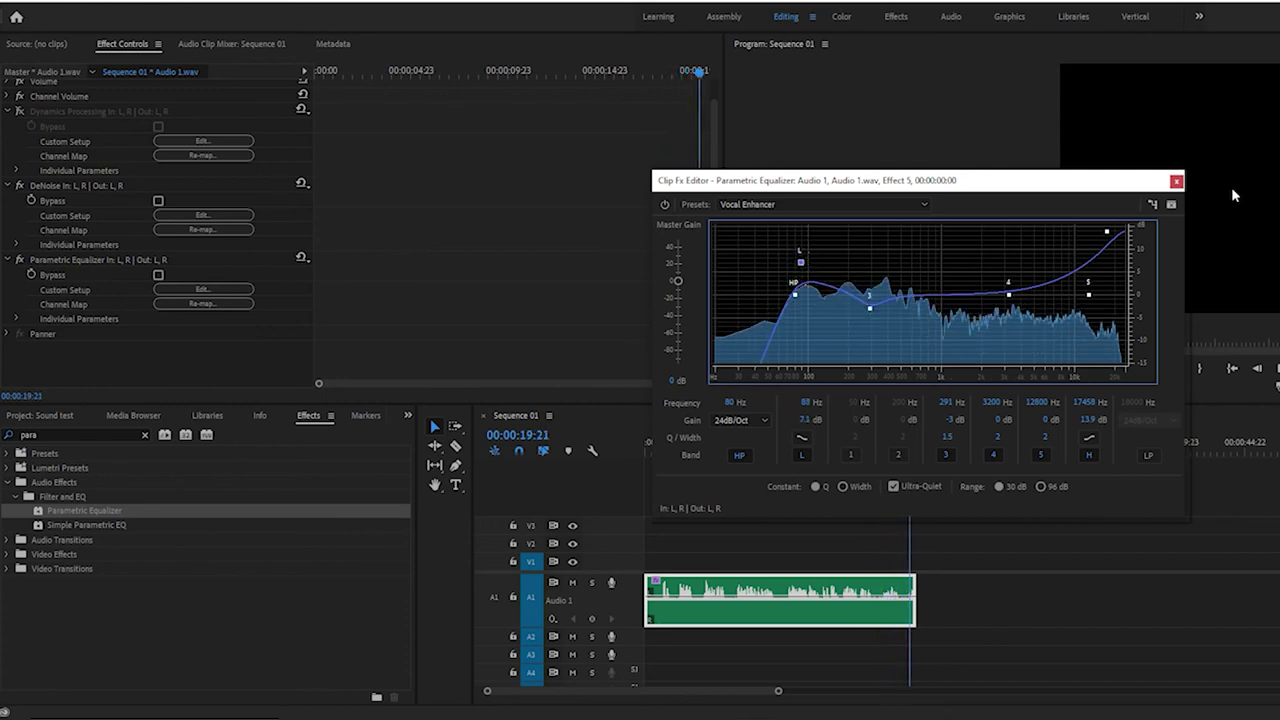
# Apply the Loudness Maximizer preset, moving its low band to about 136 Hz and 16.2 dB and high band to about 6421 Hz and 13.6 dB.
pyautogui.click(879, 203)
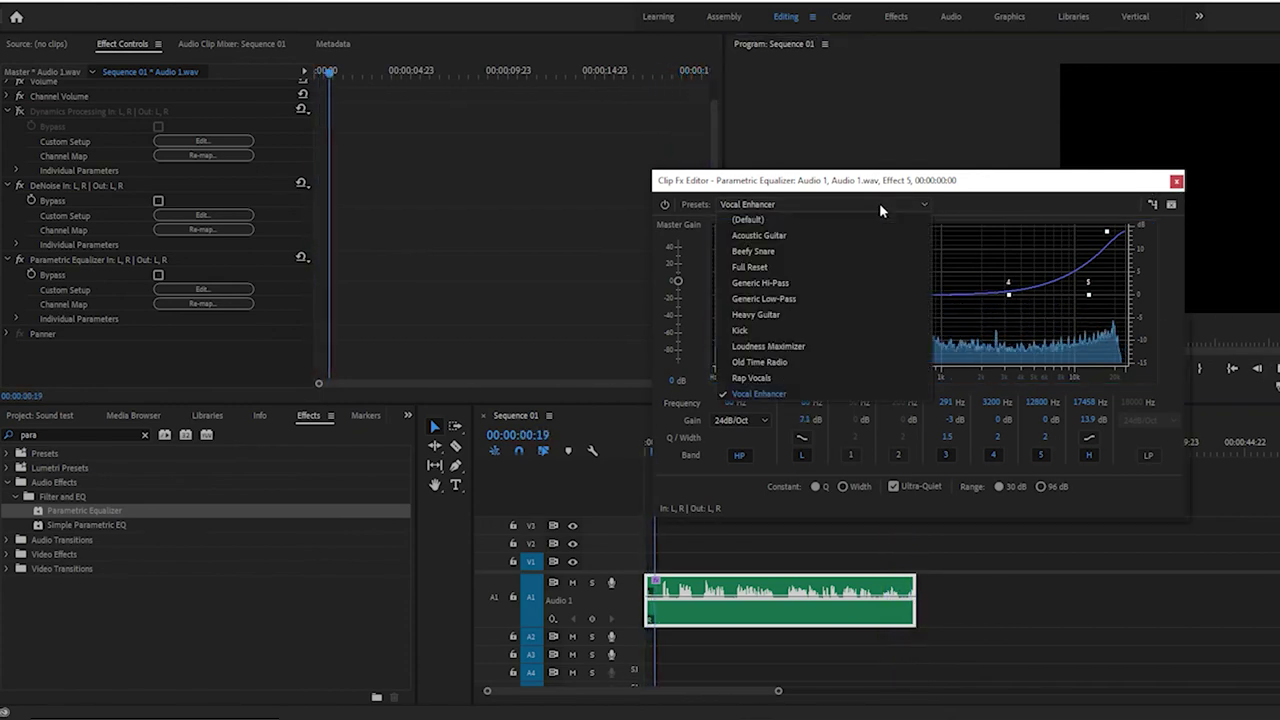
pyautogui.click(820, 345)
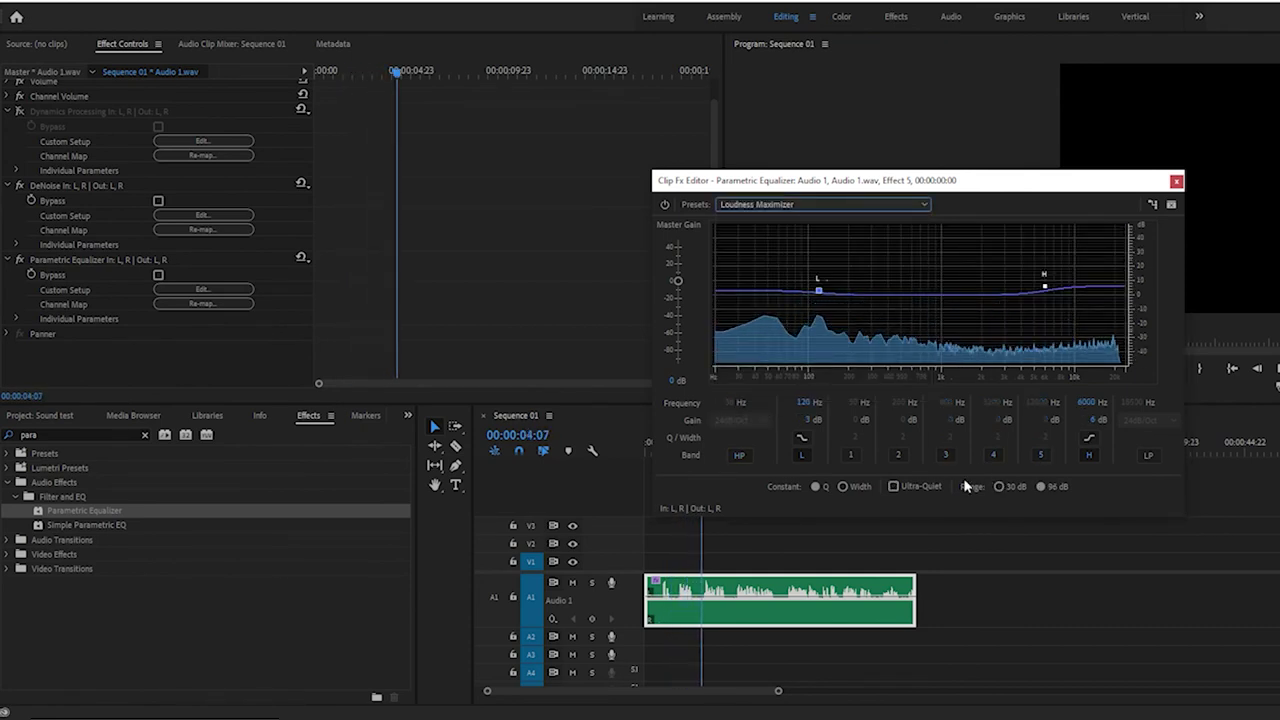
pyautogui.moveTo(820, 293)
pyautogui.moveTo(820, 293); pyautogui.dragTo(826, 273)
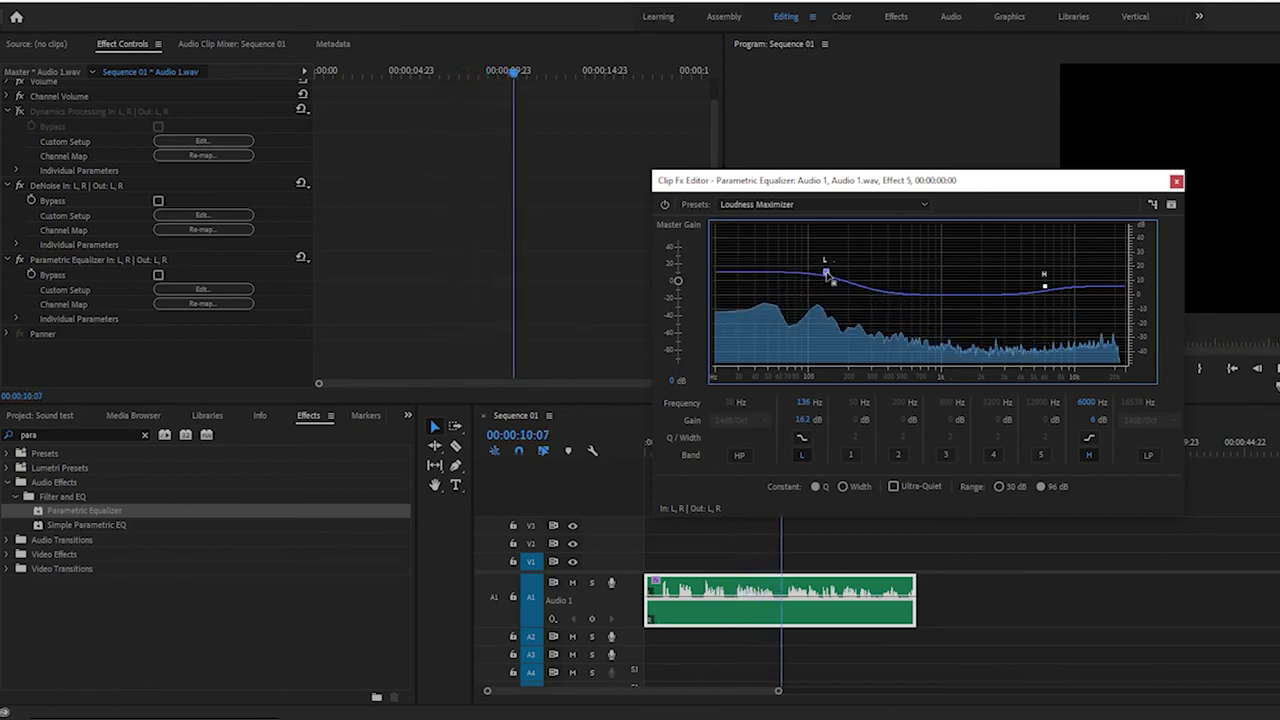
pyautogui.moveTo(1046, 287); pyautogui.dragTo(1049, 275)
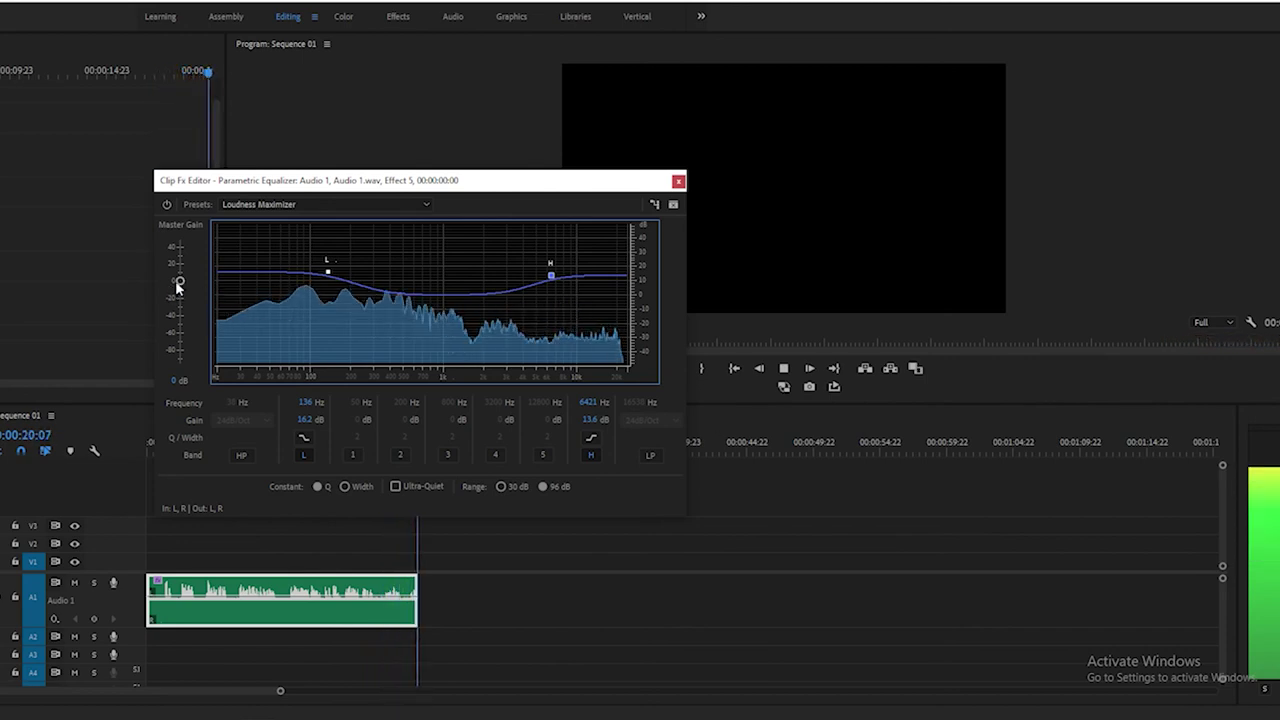
# Turn on loop playback for the sequence.
pyautogui.click(834, 389)
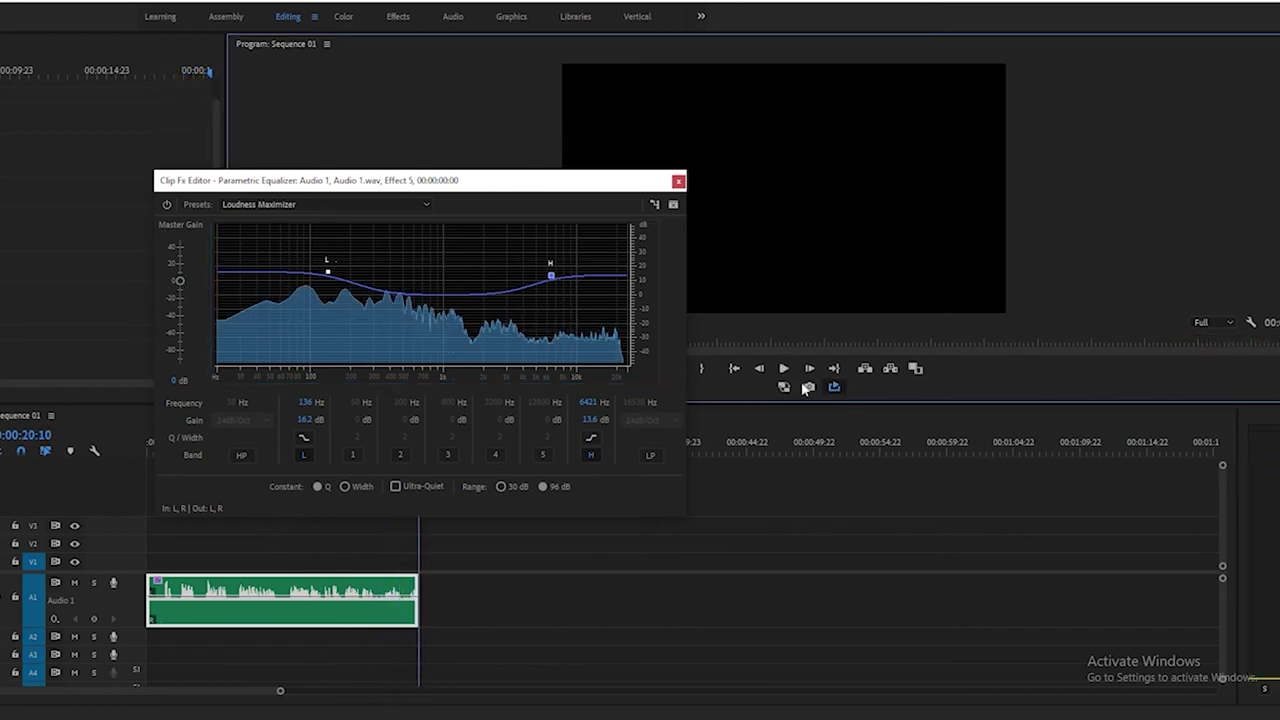
# During playback, move the equalizer's low band to about 138 Hz and 17.7 dB and its high band to about 6034 Hz and 16.7 dB.
pyautogui.click(781, 369)
pyautogui.moveTo(328, 276); pyautogui.dragTo(330, 271)
pyautogui.moveTo(550, 276); pyautogui.dragTo(547, 270)
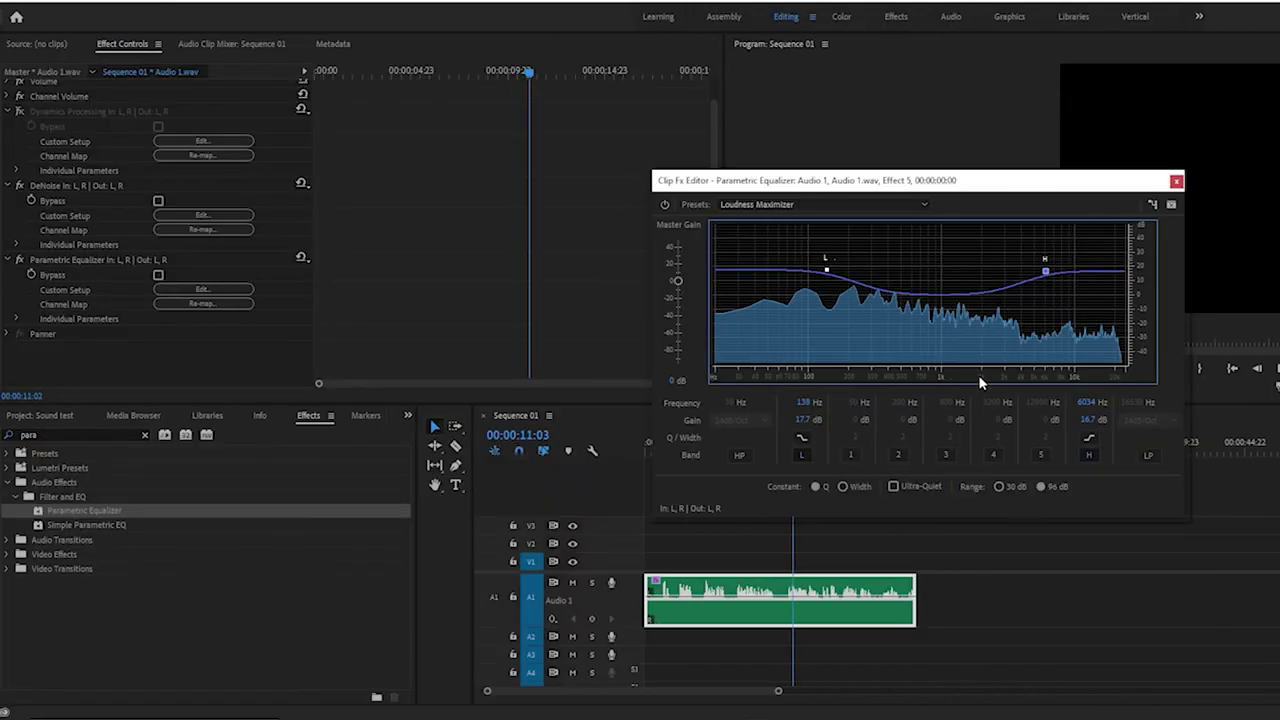
# Enable band 3 of the Parametric Equalizer, lower it to about 981 Hz and -9.1 dB, and close the effect editor.
pyautogui.click(945, 455)
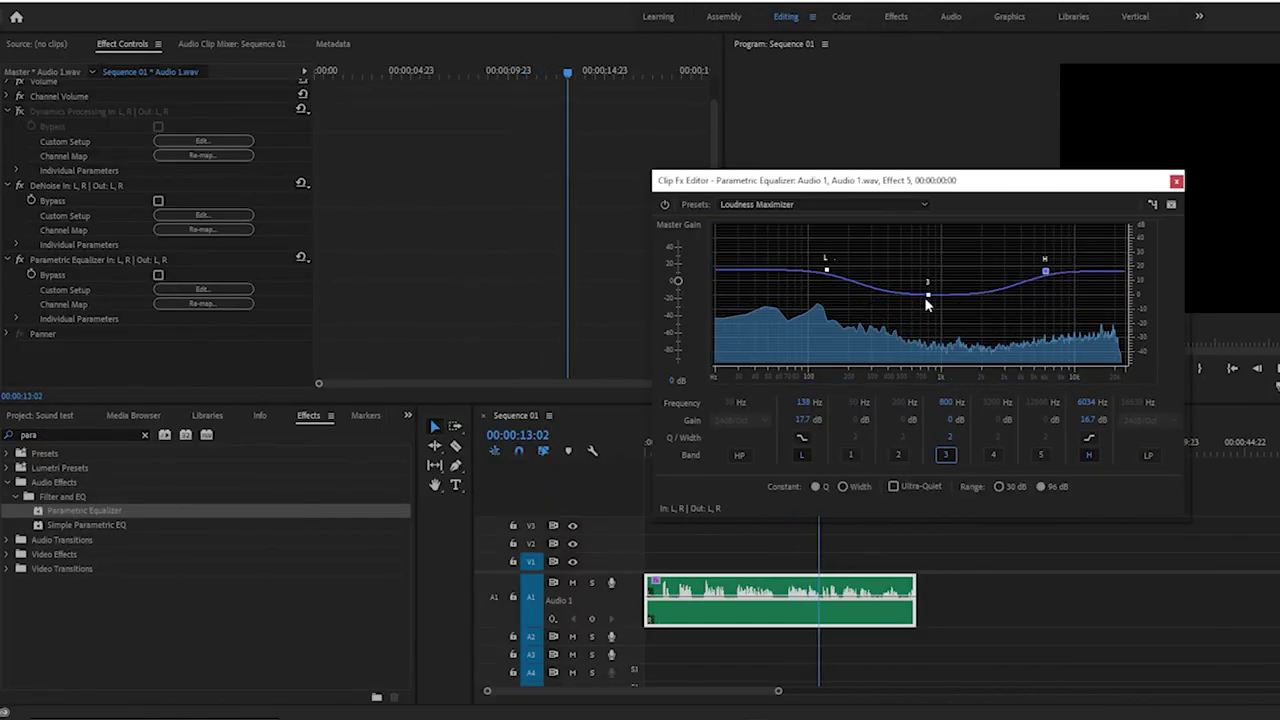
pyautogui.moveTo(928, 295); pyautogui.dragTo(947, 317)
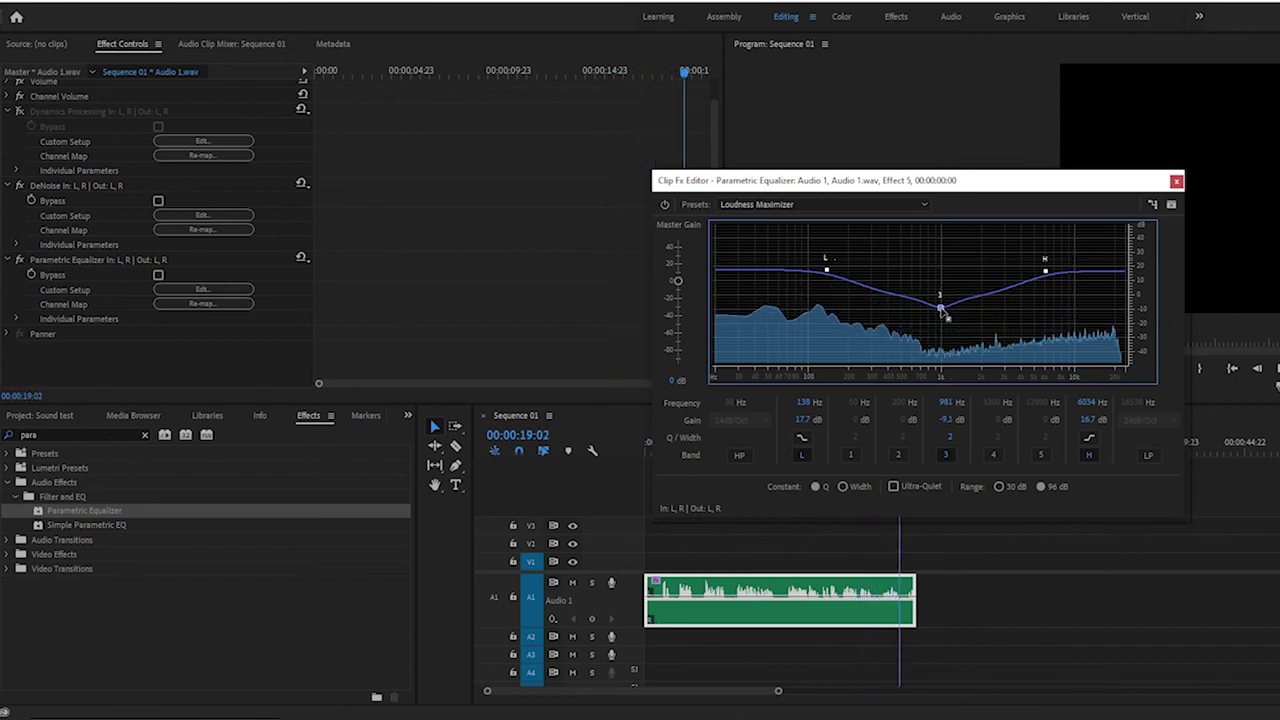
pyautogui.click(1176, 180)
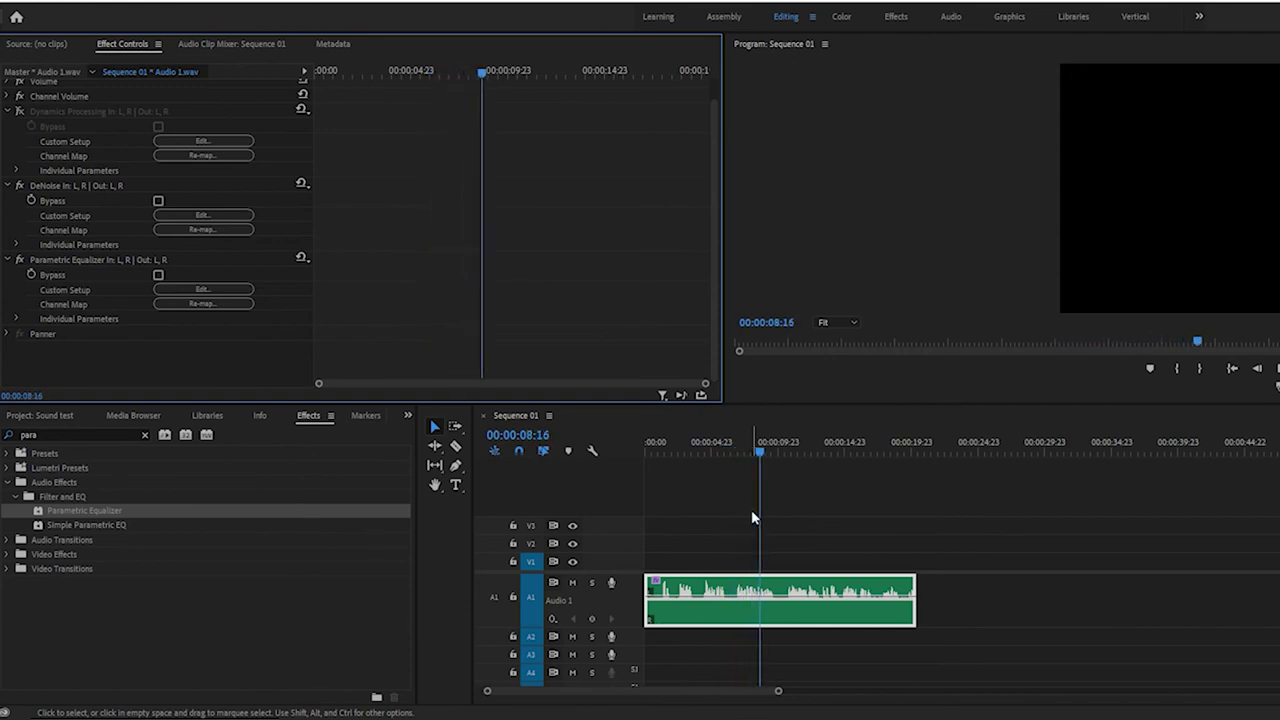
# Re-enable Dynamics Processing on the clip, reduce the DeNoise amount to 31% during playback, and stop the playback.
pyautogui.click(18, 112)
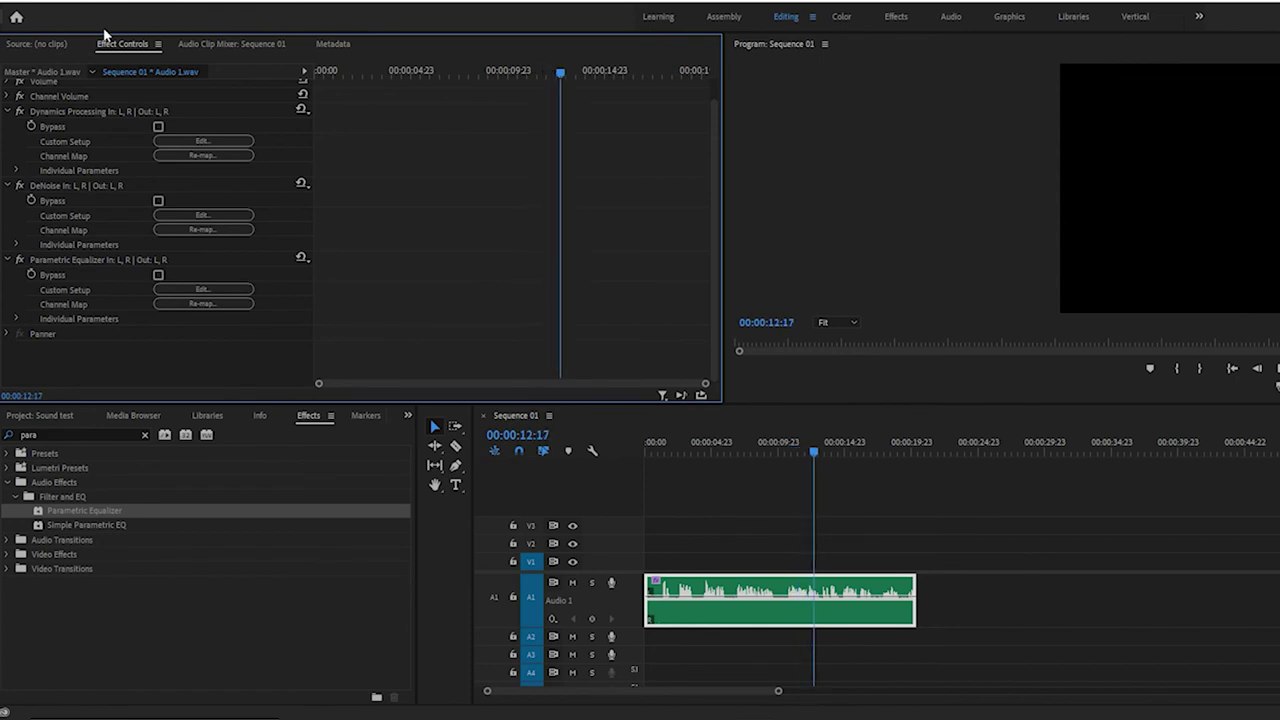
pyautogui.click(203, 215)
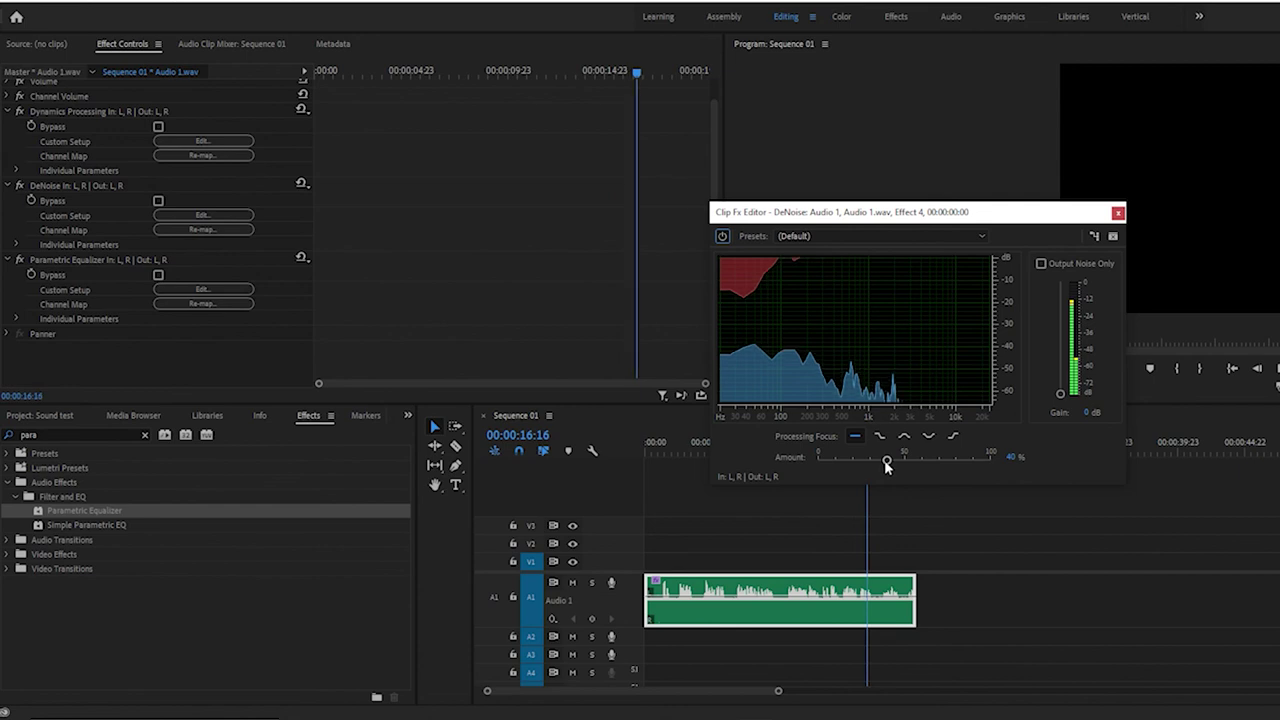
pyautogui.moveTo(886, 460)
pyautogui.mouseDown()
pyautogui.moveTo(857, 463)
pyautogui.moveTo(871, 463)
pyautogui.mouseUp()
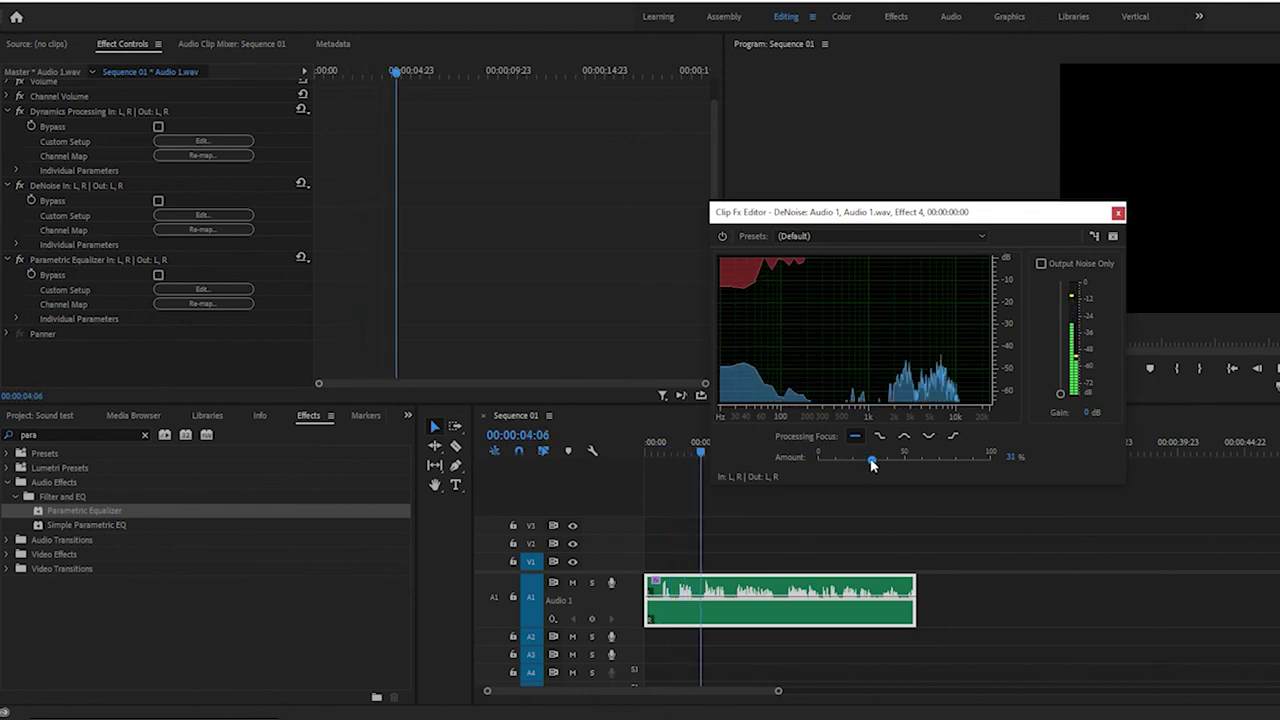
pyautogui.click(1118, 212)
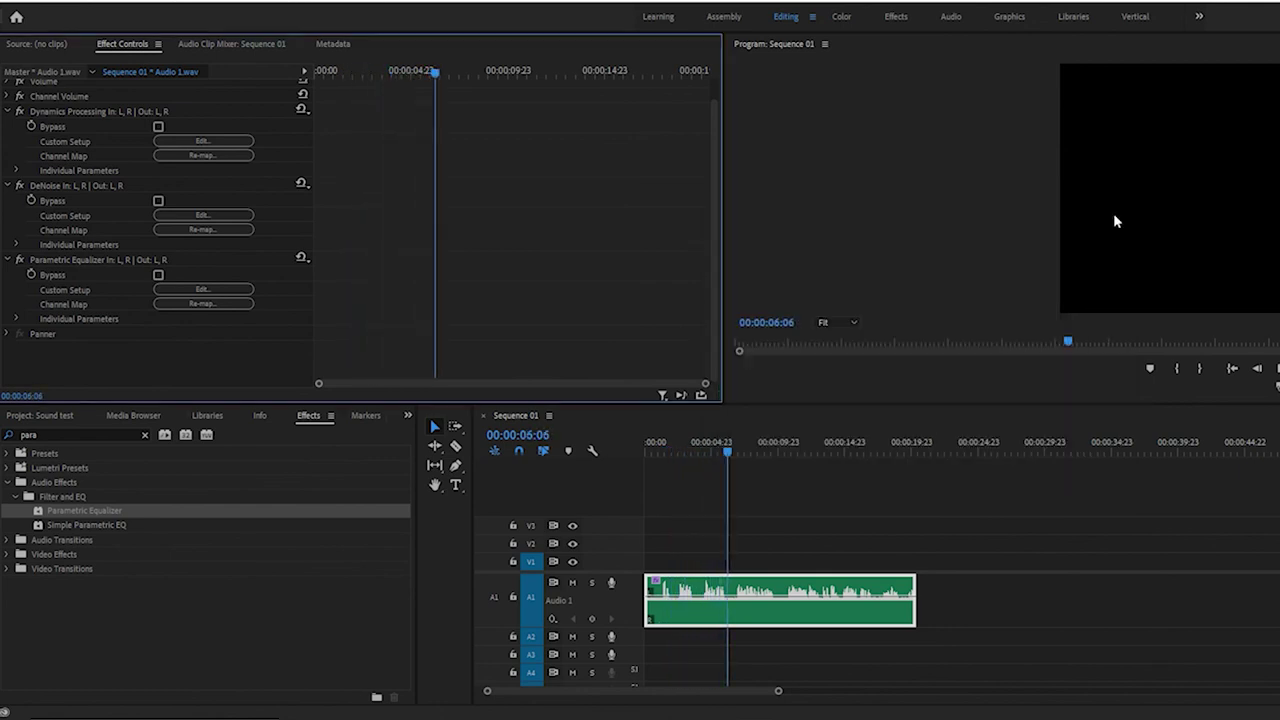
pyautogui.click(1276, 369)
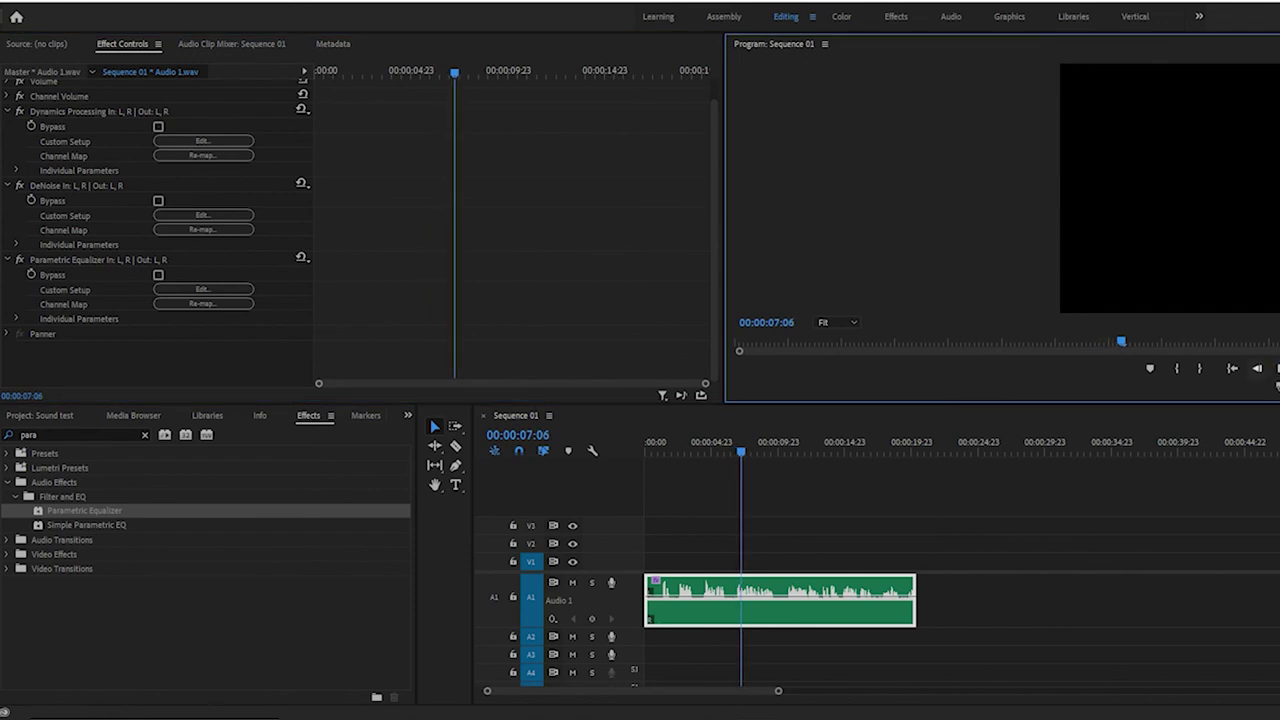